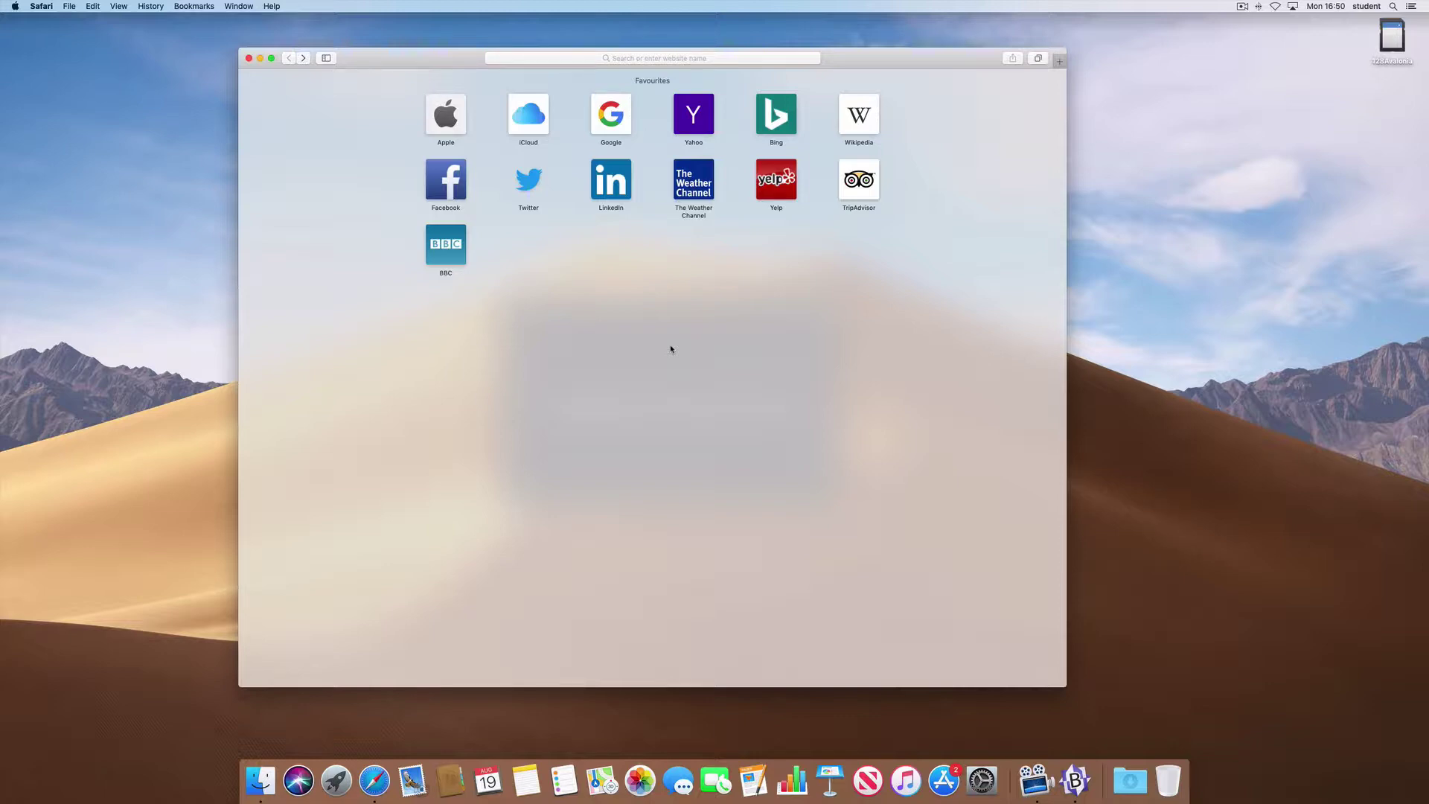
# - Copy the atom.zip address from line 6 of the BBEdit note, then bring Safari forward
pyautogui.click(1075, 781)
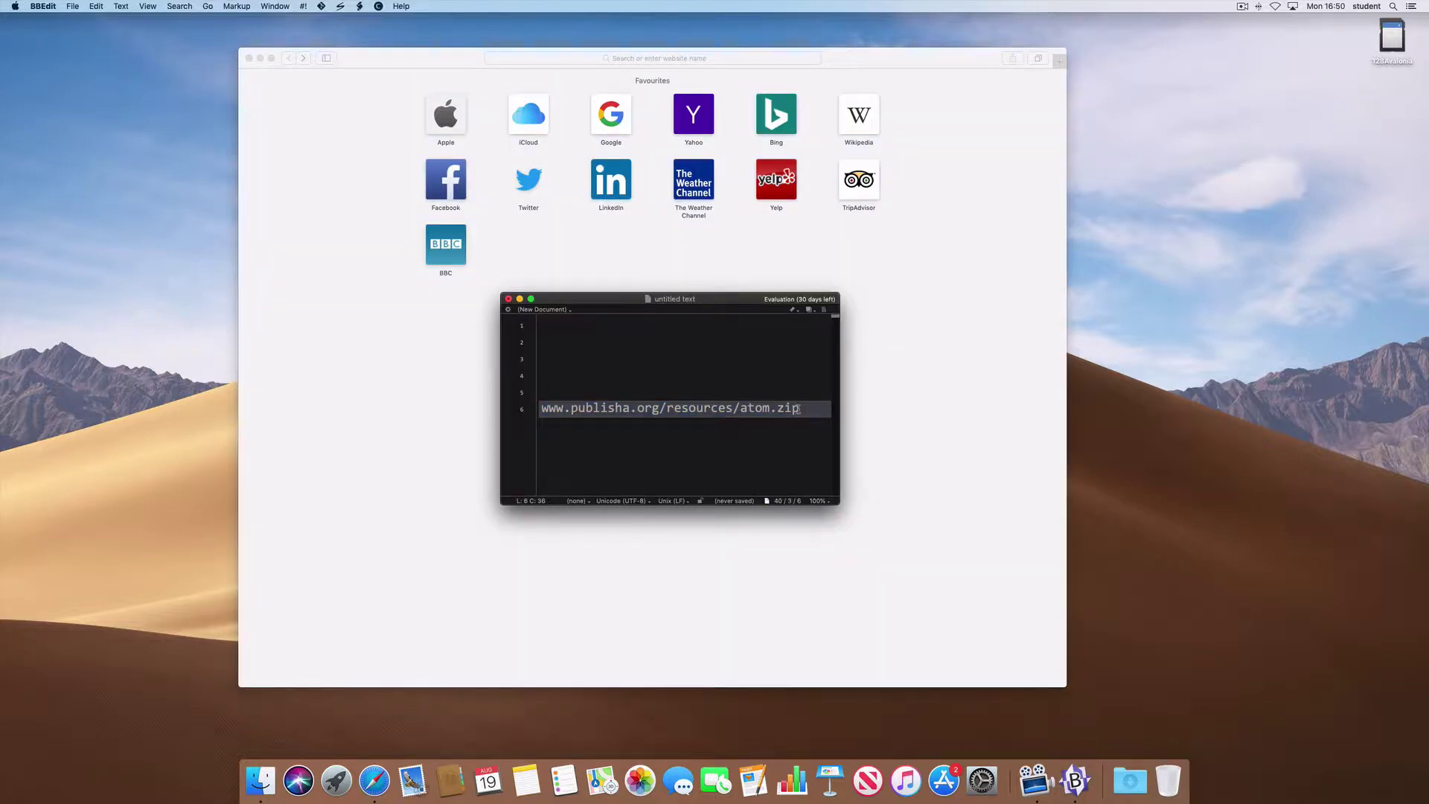
pyautogui.moveTo(804, 408); pyautogui.dragTo(537, 407)
pyautogui.click(593, 387)
pyautogui.click(425, 59)
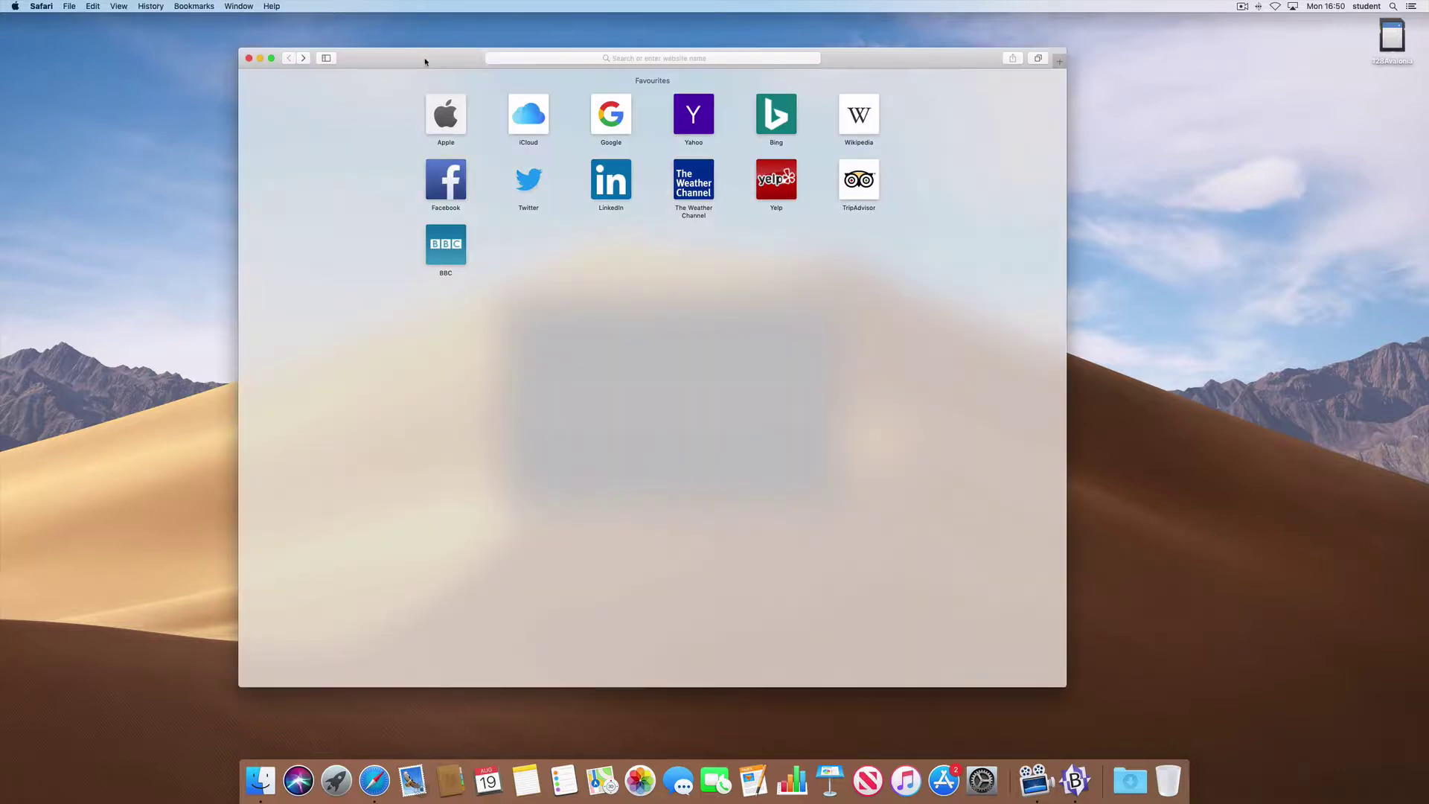
pyautogui.click(609, 57)
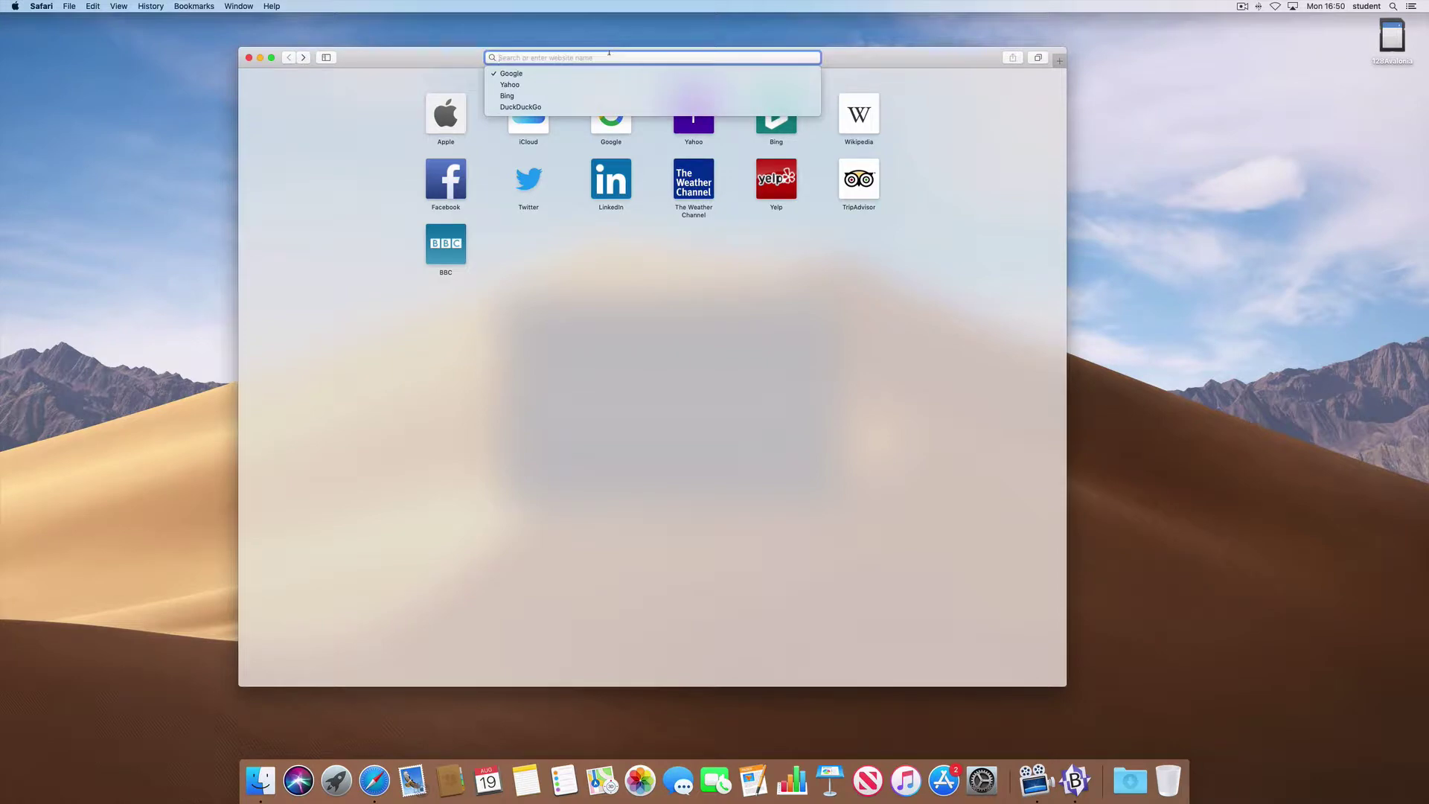
pyautogui.write('www.publisha.org/resources/atom.zip')
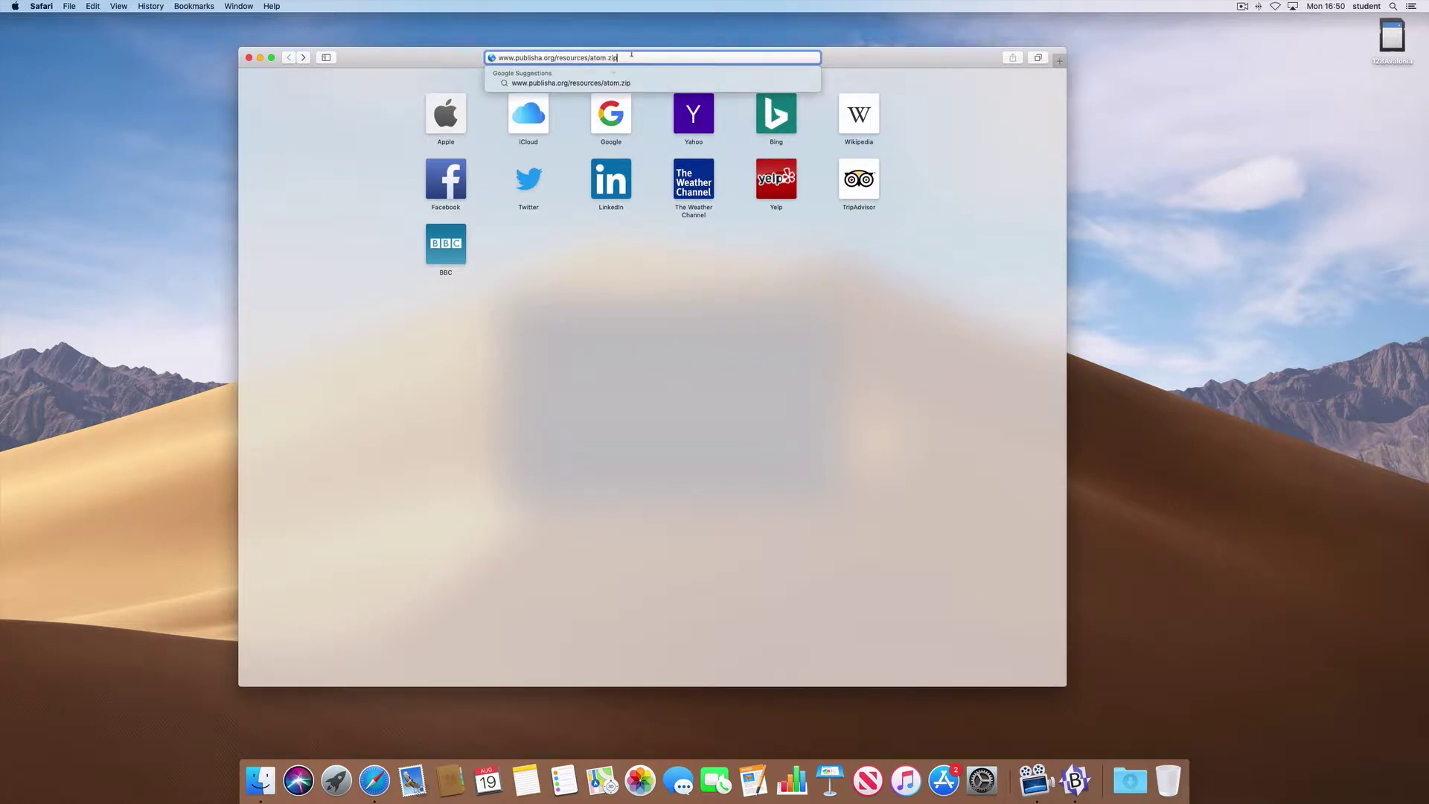
pyautogui.press('Return')
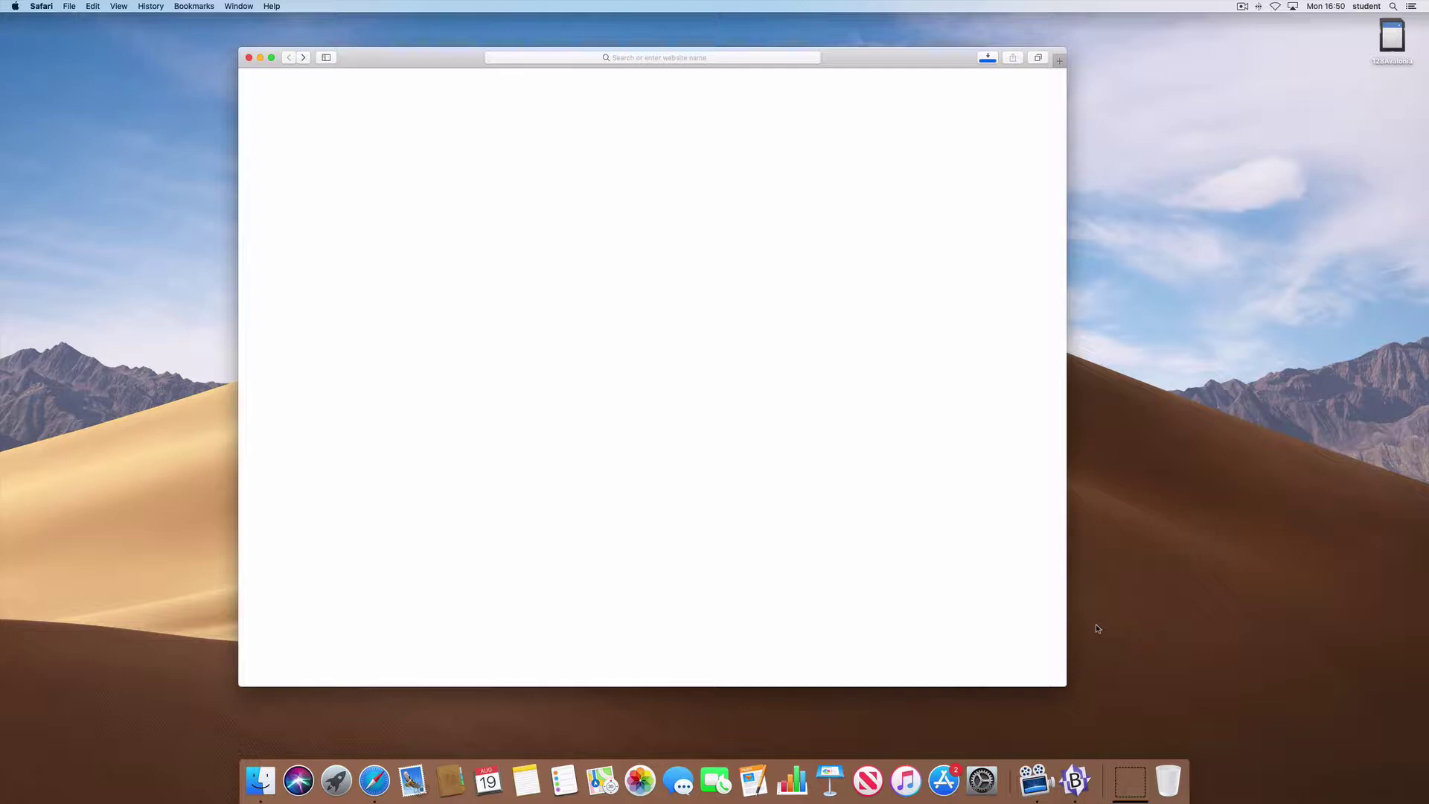
# - Switch to Finder and shift the empty Recents window slightly left
pyautogui.click(262, 781)
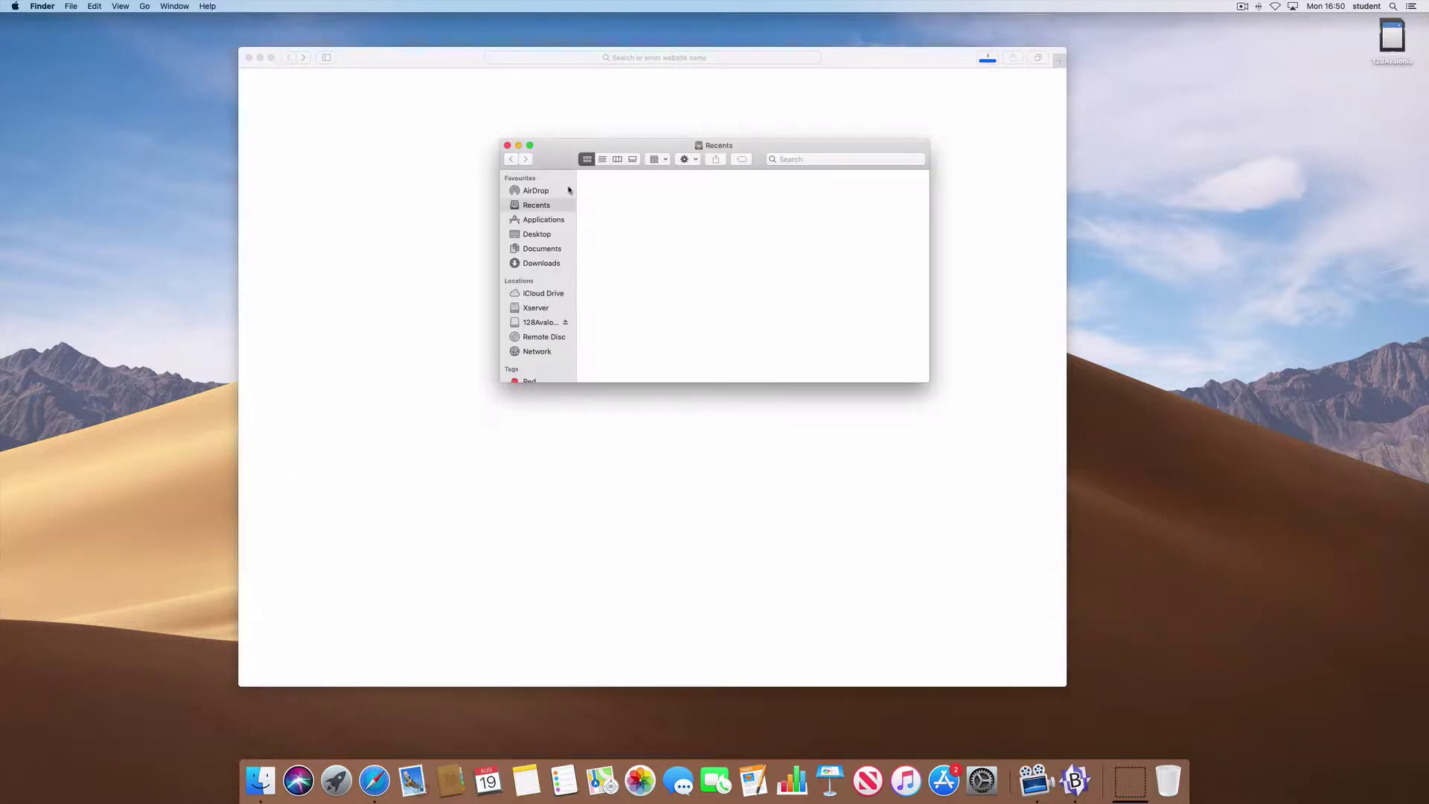
pyautogui.moveTo(556, 160); pyautogui.dragTo(515, 158)
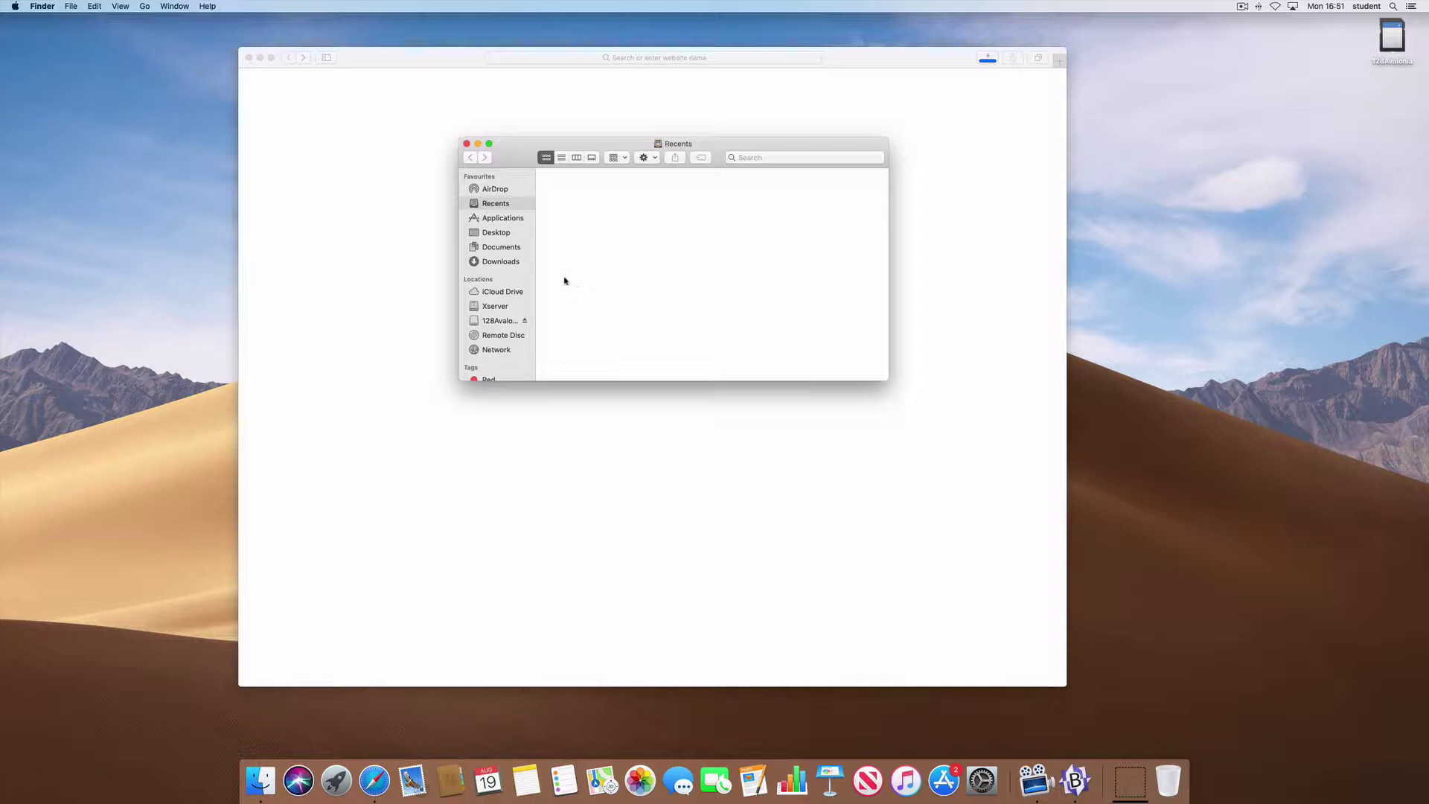
# - In Finder Preferences, add the student home folder to the sidebar
pyautogui.click(38, 7)
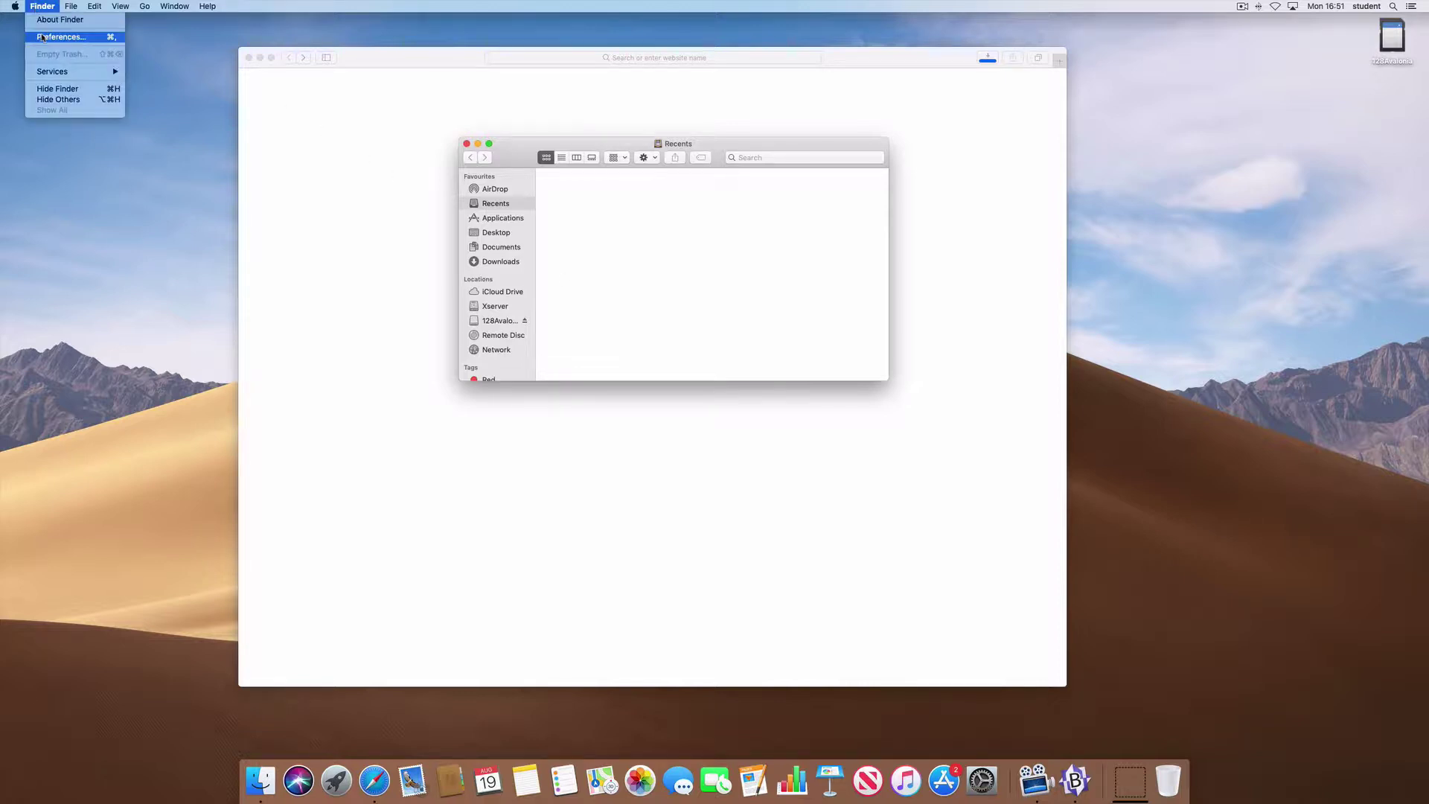
pyautogui.press('Escape')
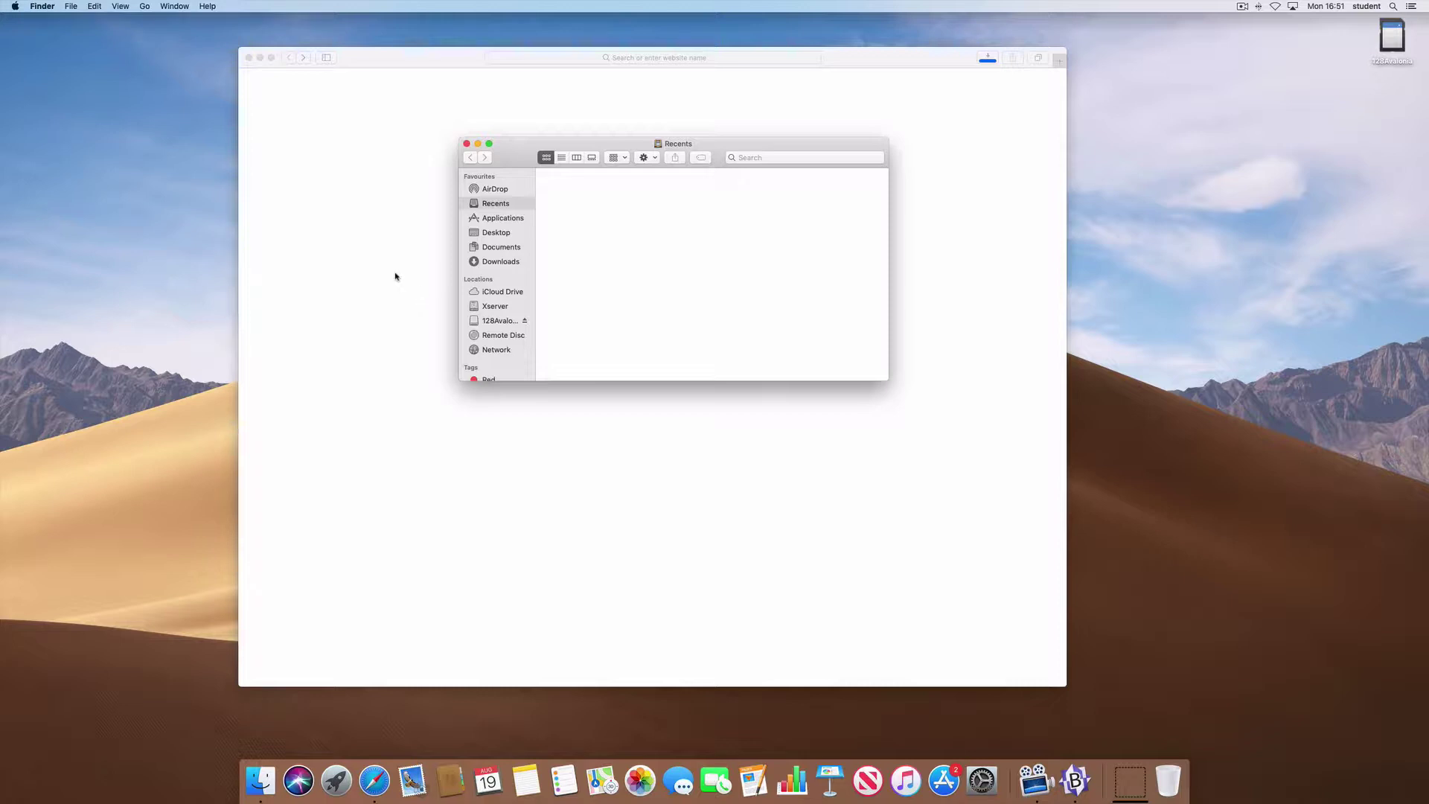
pyautogui.press('super+comma')
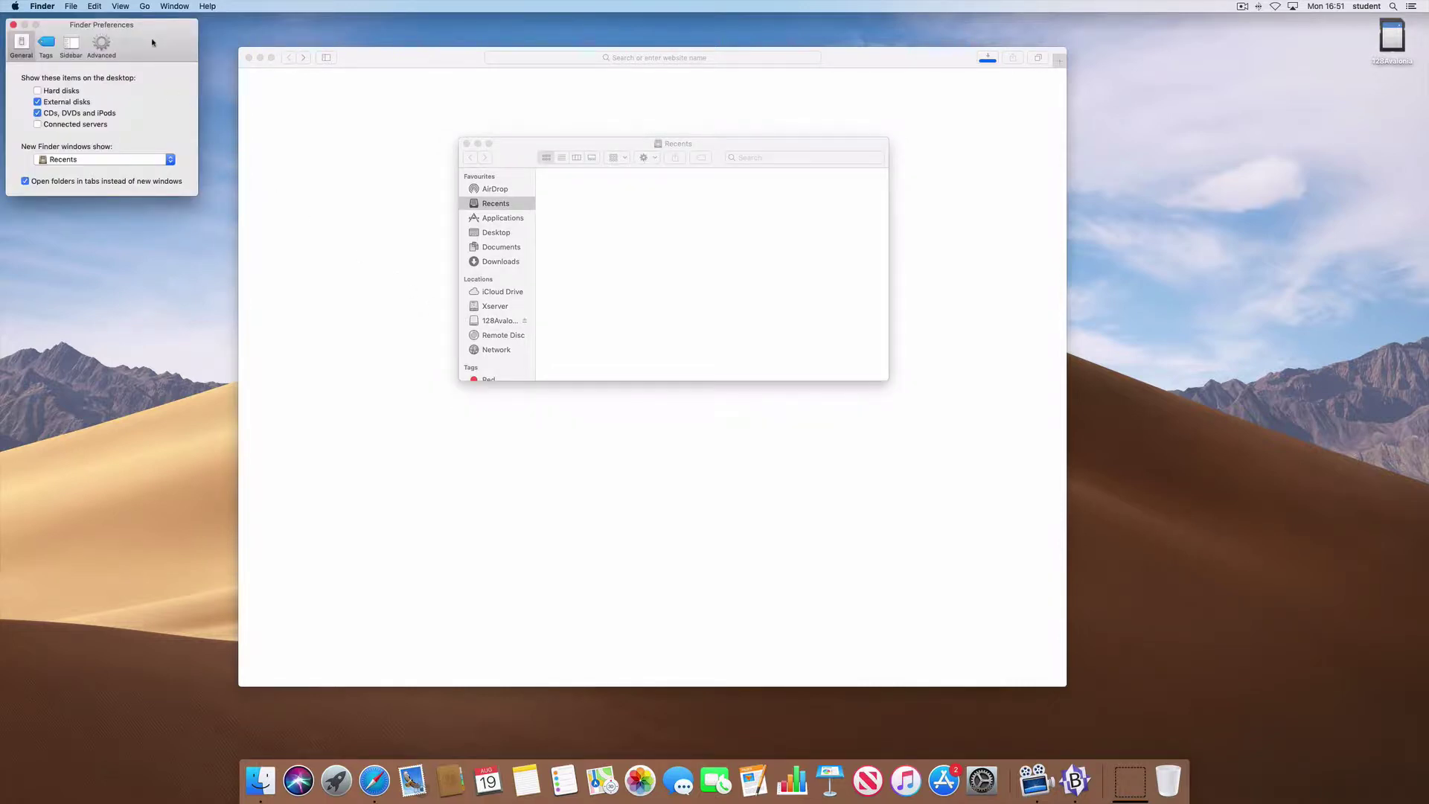
pyautogui.moveTo(153, 42); pyautogui.dragTo(390, 204)
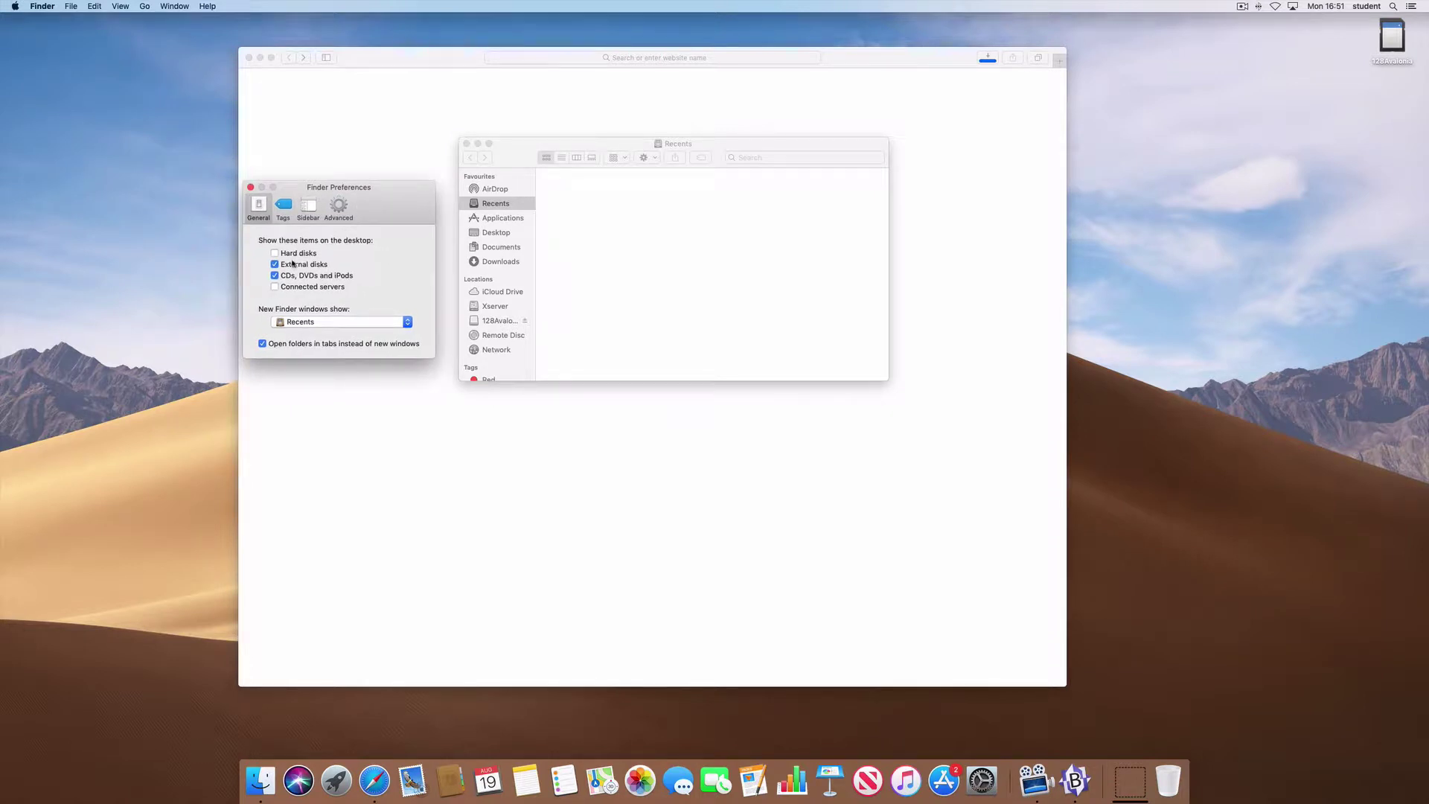
pyautogui.click(311, 208)
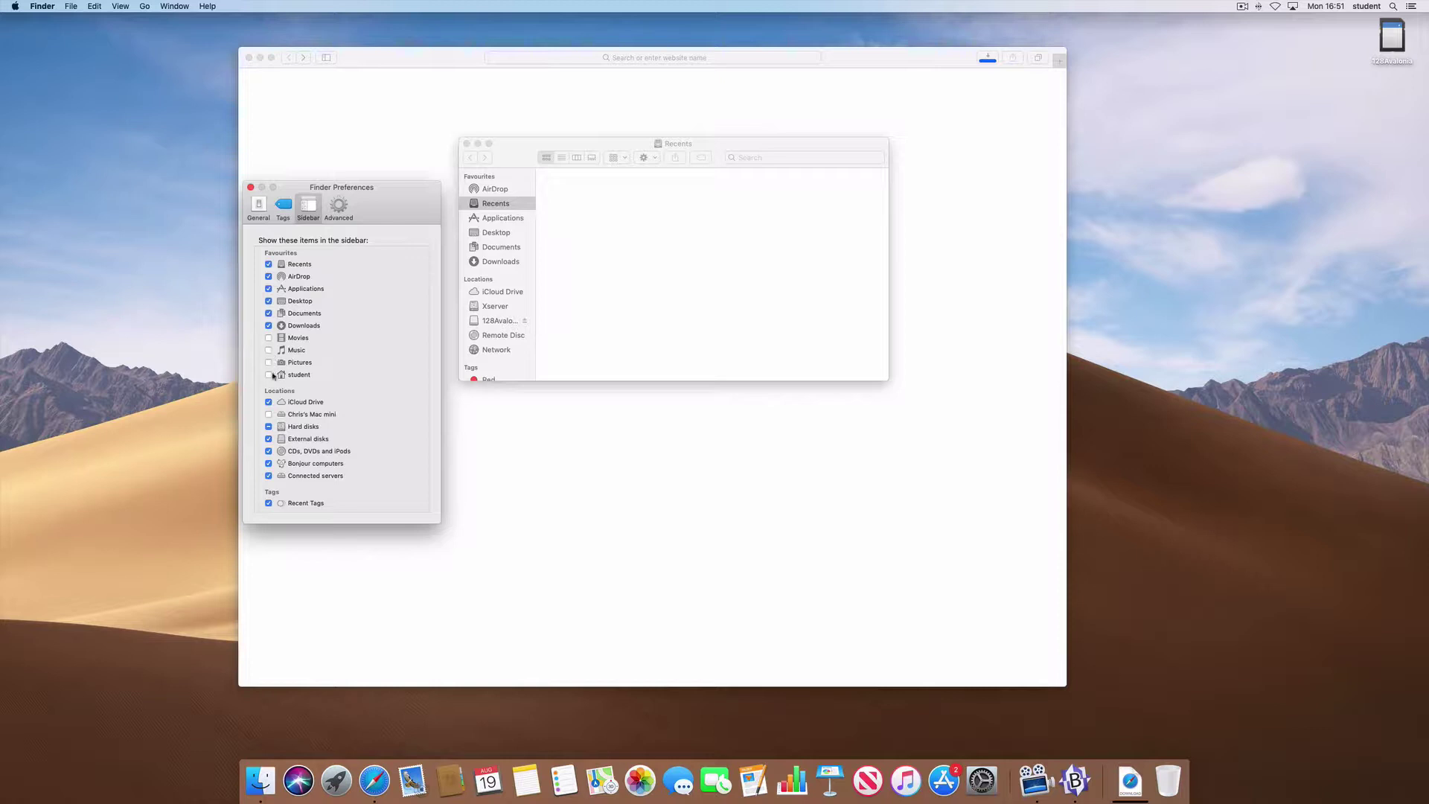
pyautogui.click(269, 375)
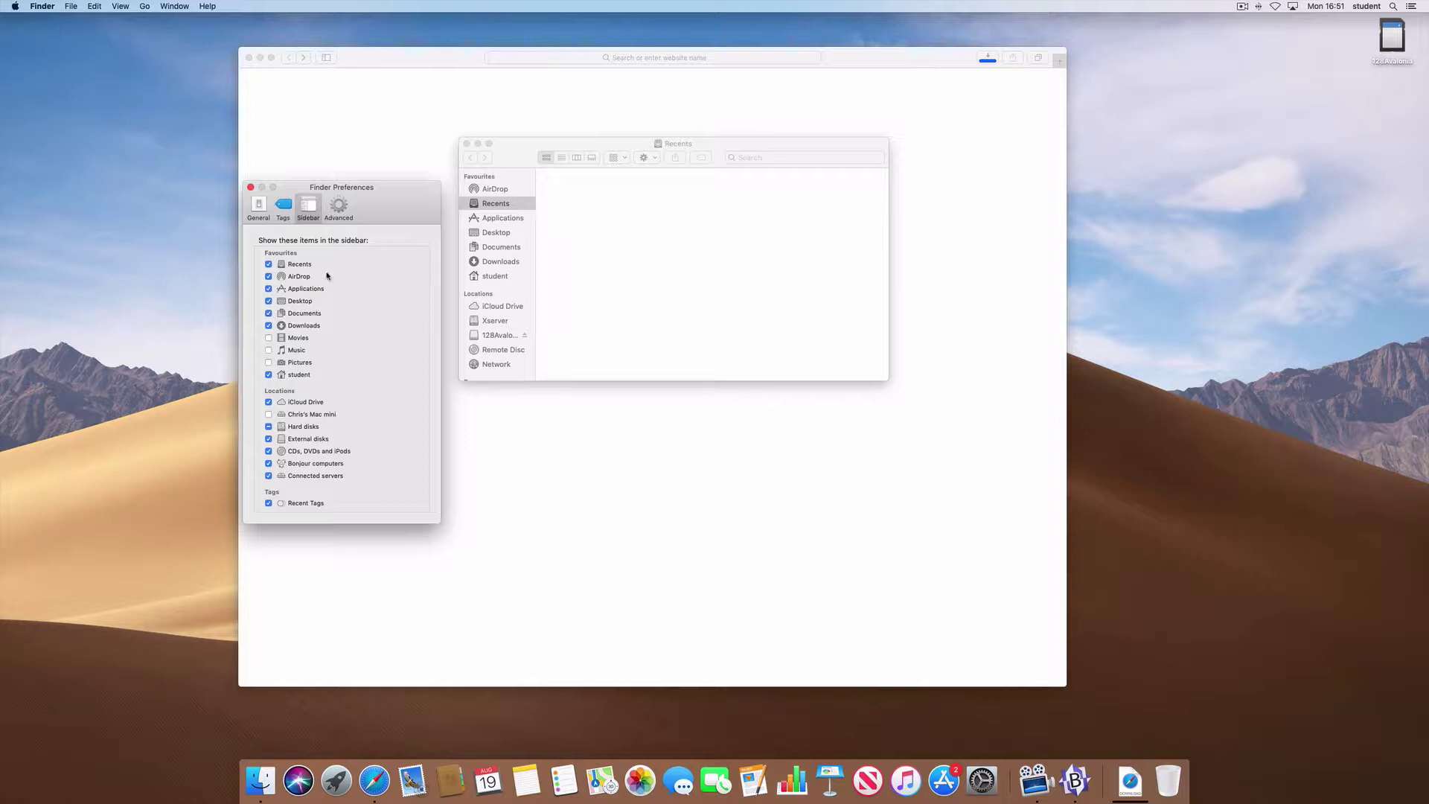
# - Enable 'Show all filename extensions' in the Advanced settings and close Finder Preferences
pyautogui.click(338, 205)
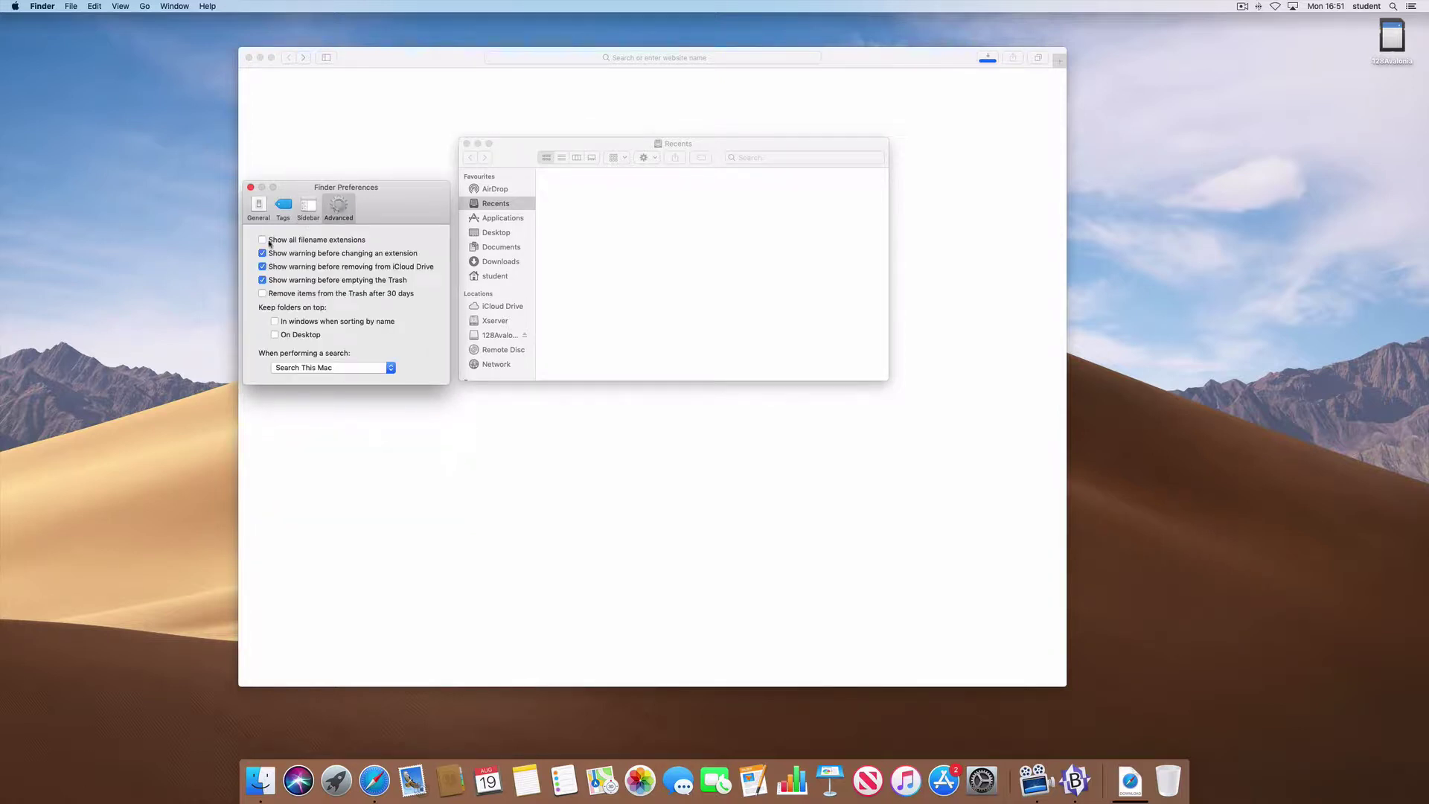
pyautogui.click(263, 240)
pyautogui.click(251, 187)
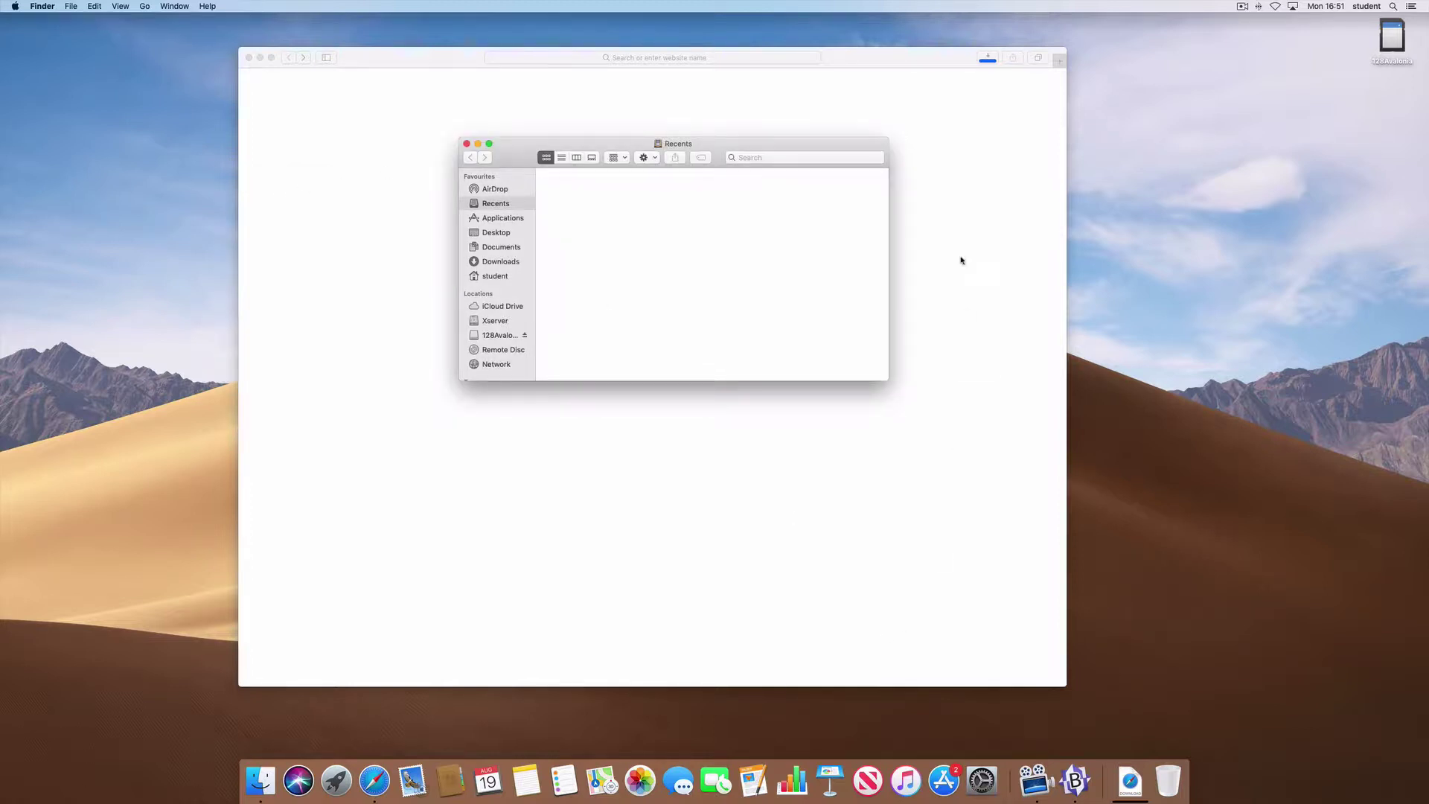
# - Check atom.zip decompressing in Safari's Downloads list, then move the Finder window further left
pyautogui.click(992, 60)
pyautogui.click(990, 59)
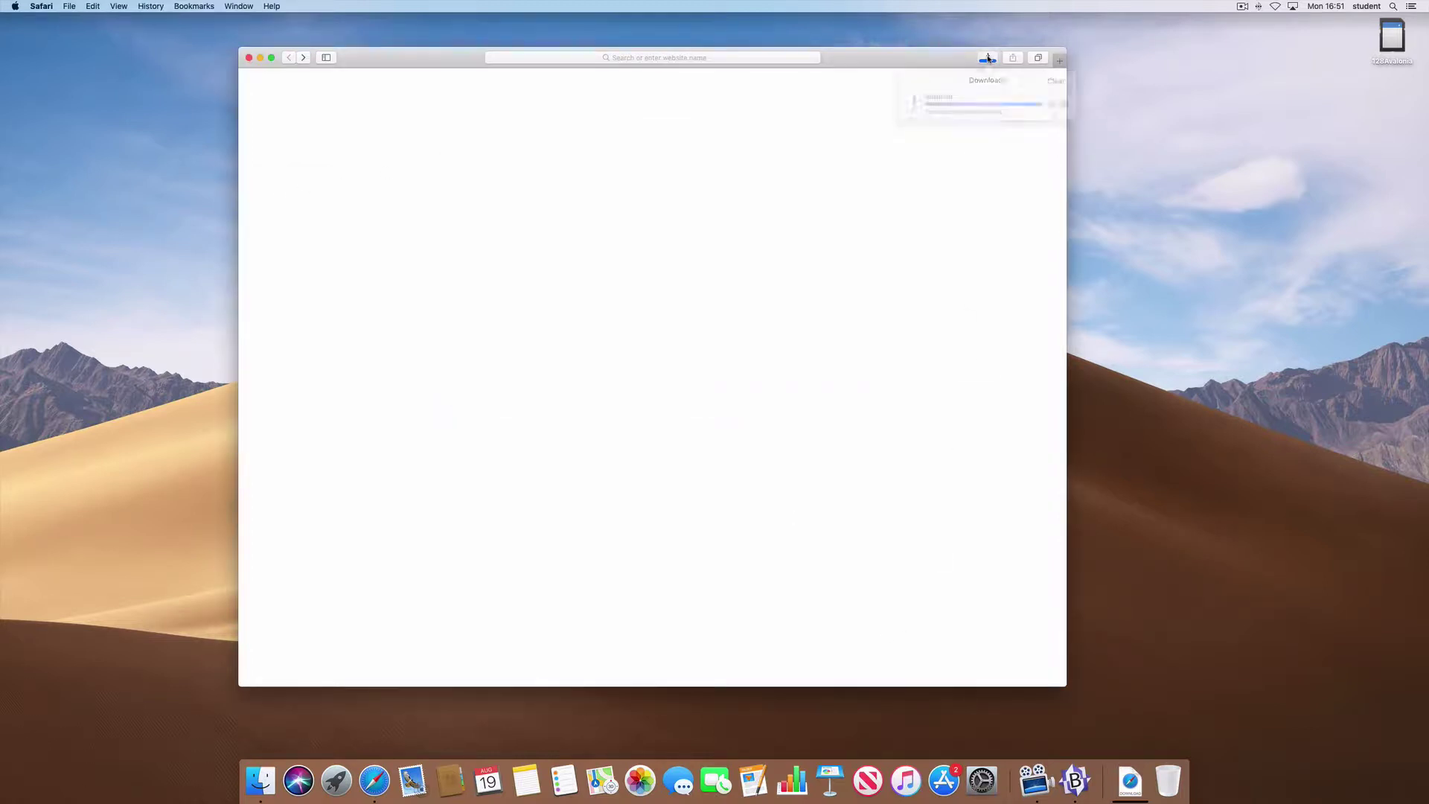
pyautogui.click(988, 59)
pyautogui.click(988, 59)
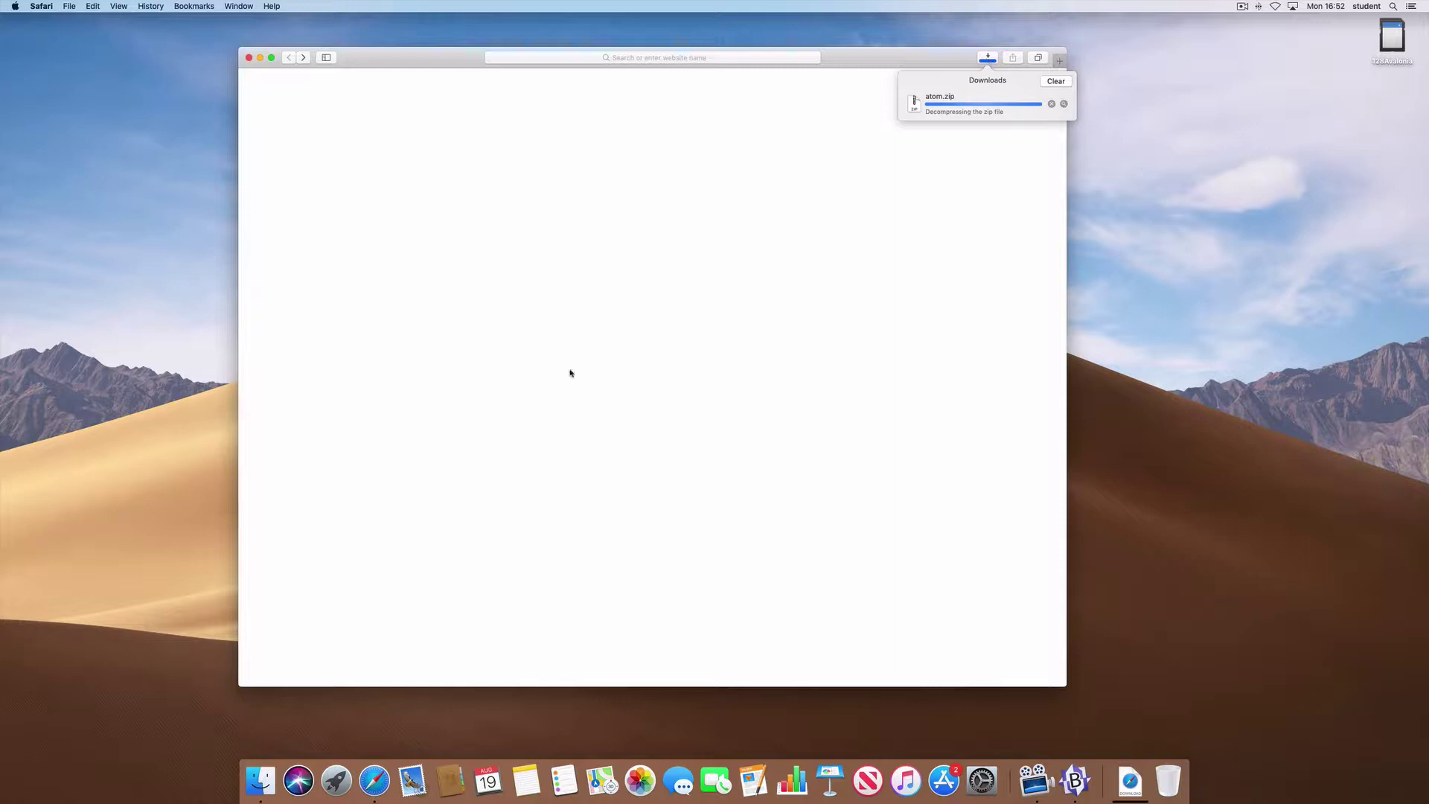
pyautogui.click(260, 779)
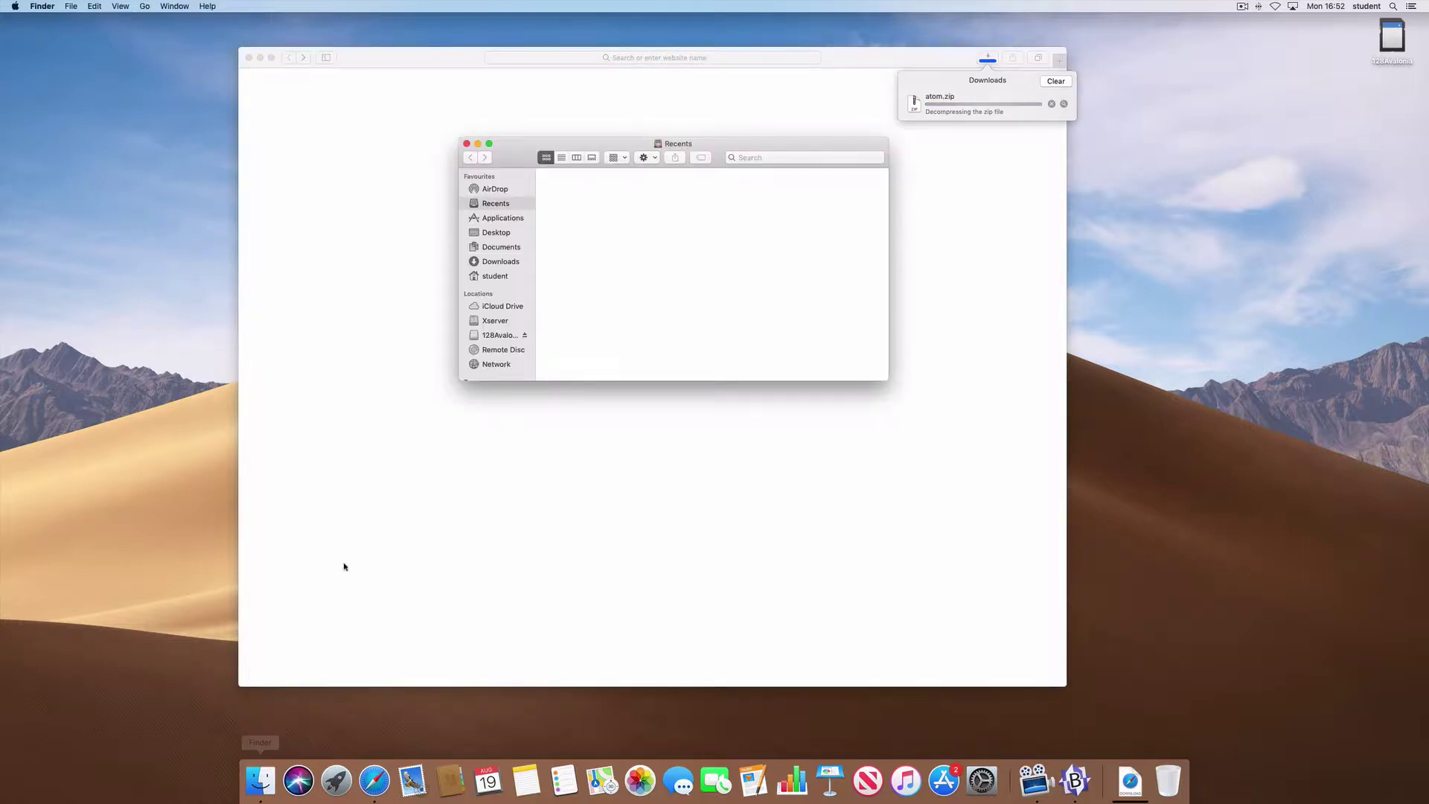
pyautogui.moveTo(511, 148); pyautogui.dragTo(358, 151)
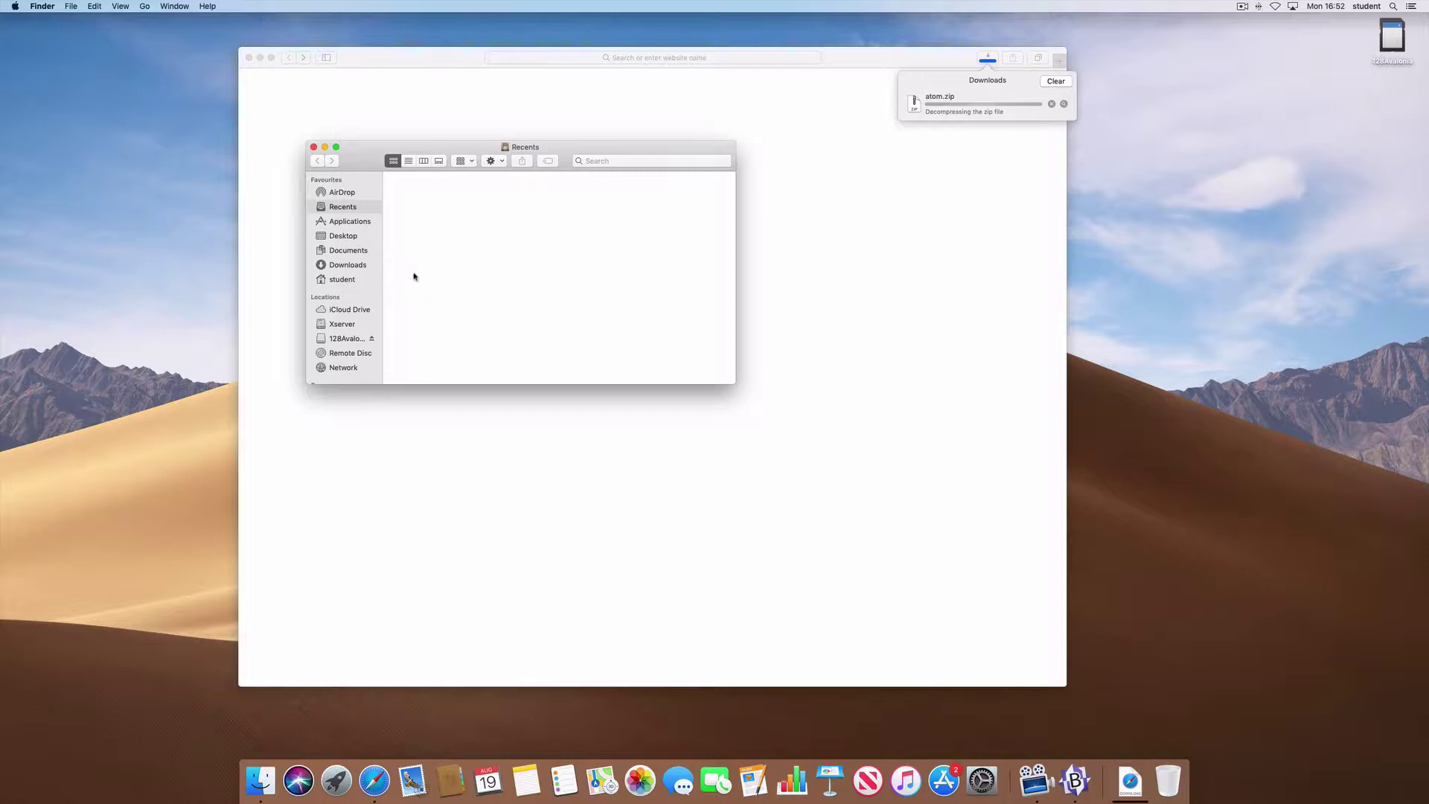
# - Jump to the student home folder with Go > Home
pyautogui.click(145, 7)
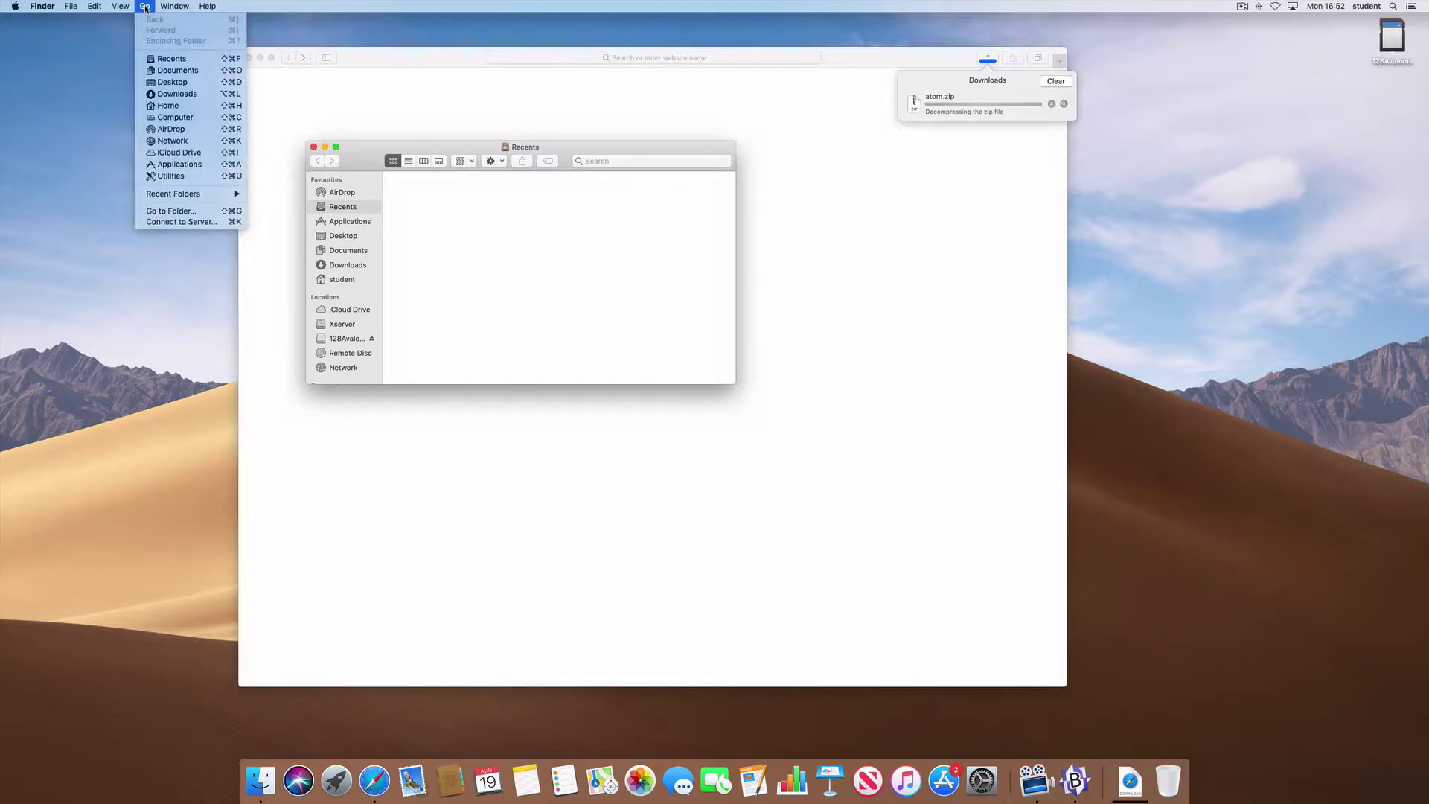
pyautogui.click(162, 108)
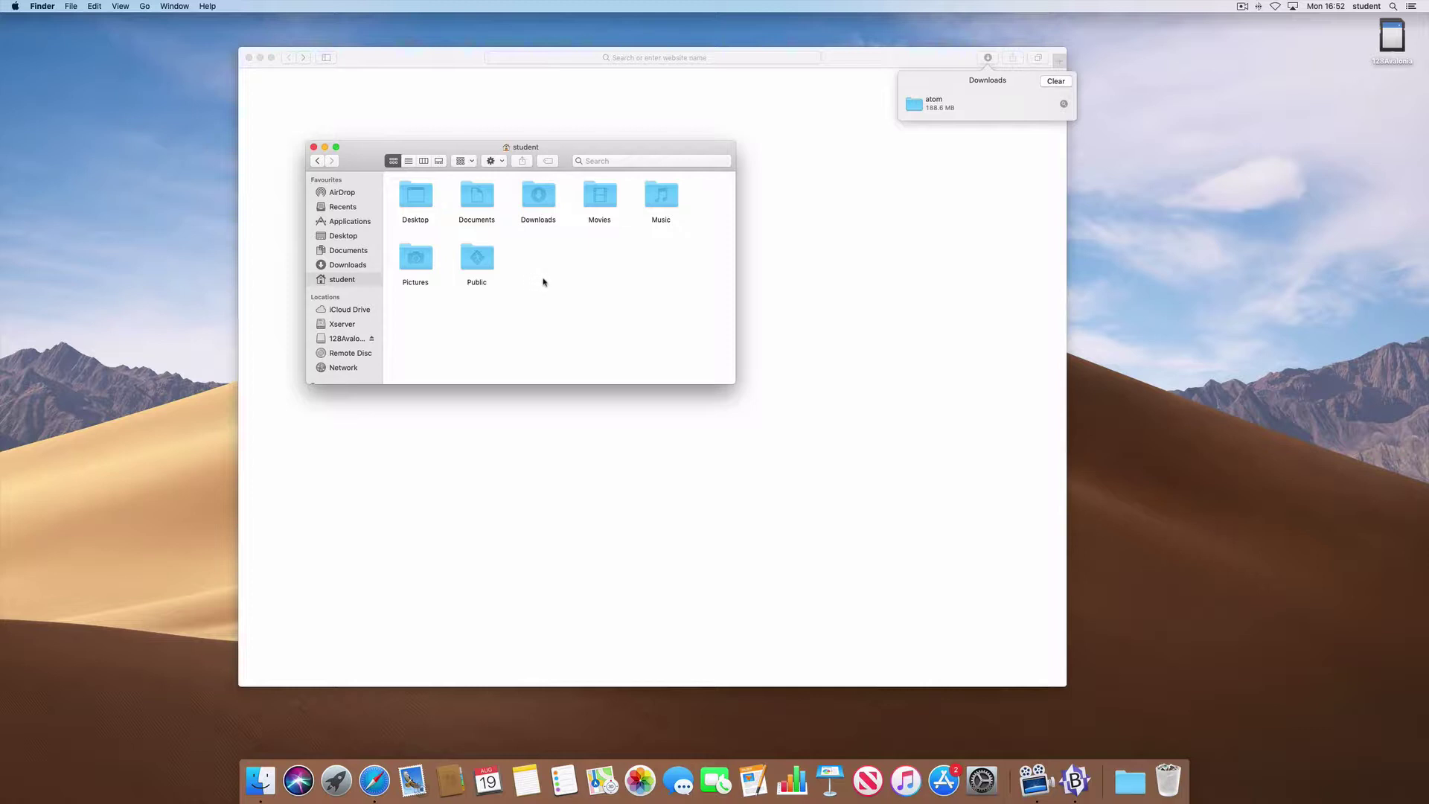
# - Create a new folder in the student home folder and name it Applications
pyautogui.rightClick(547, 287)
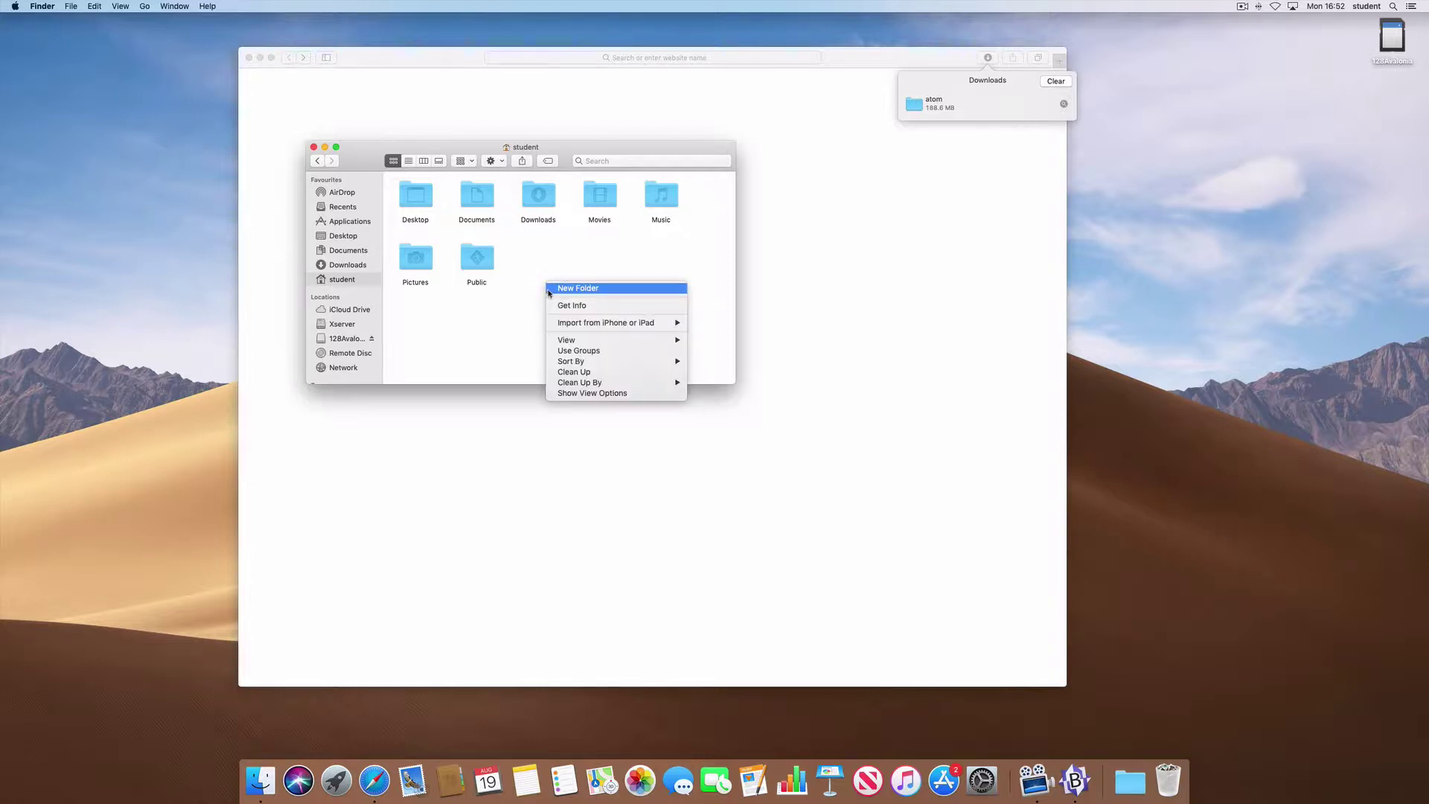
pyautogui.click(557, 289)
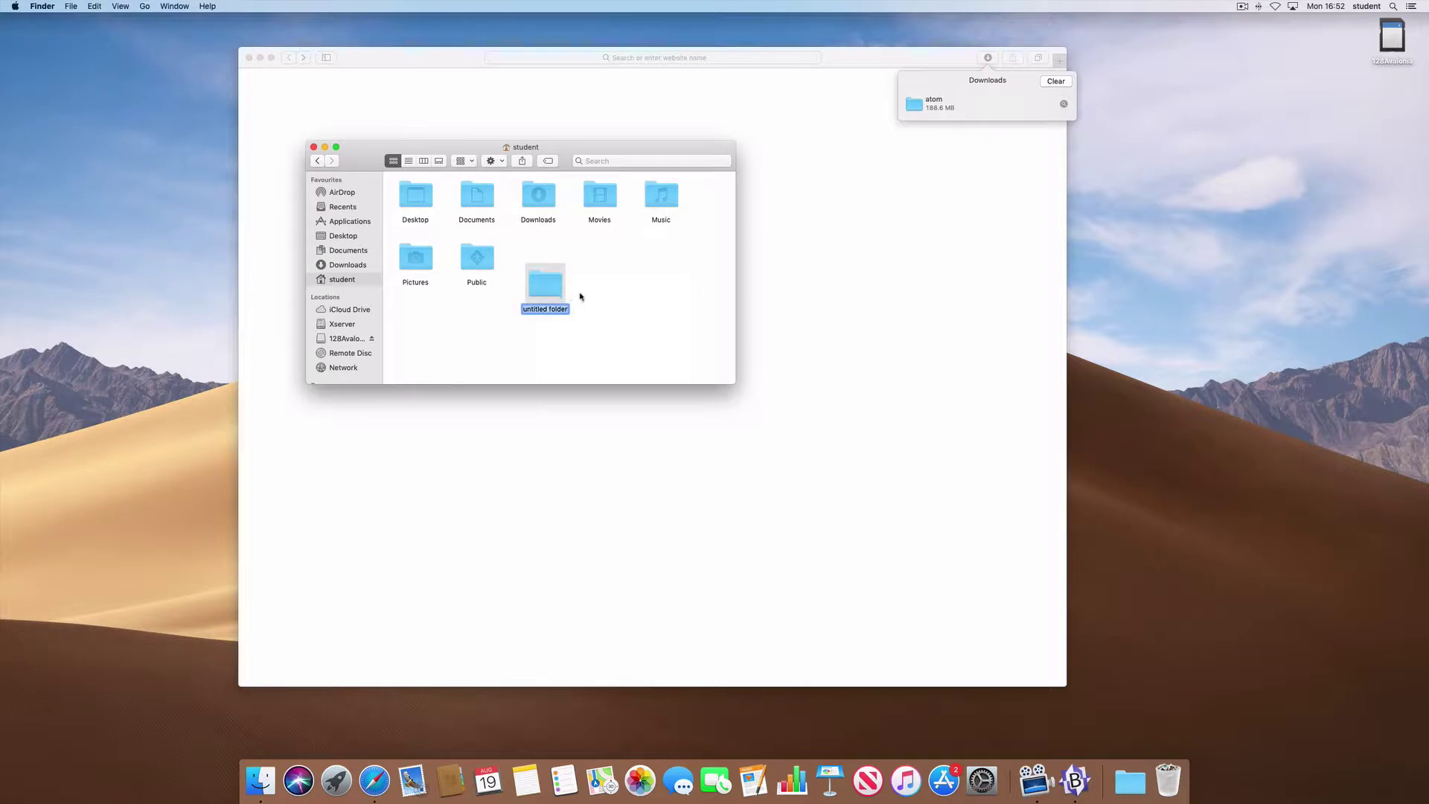
pyautogui.write('Applications')
pyautogui.click(588, 304)
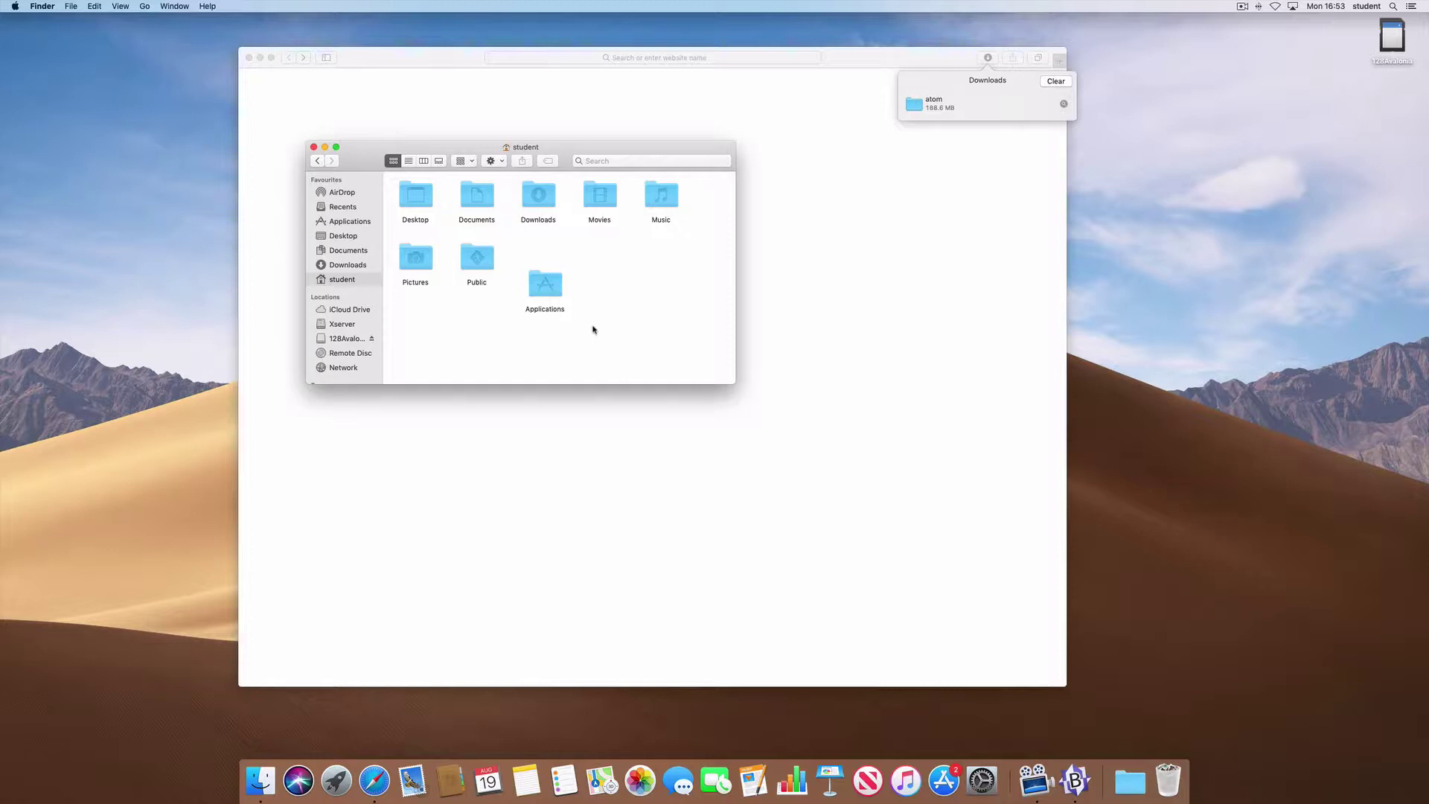
pyautogui.click(72, 6)
# - Open a second Finder window on Downloads and drag the atom folder into the student home folder
pyautogui.click(73, 20)
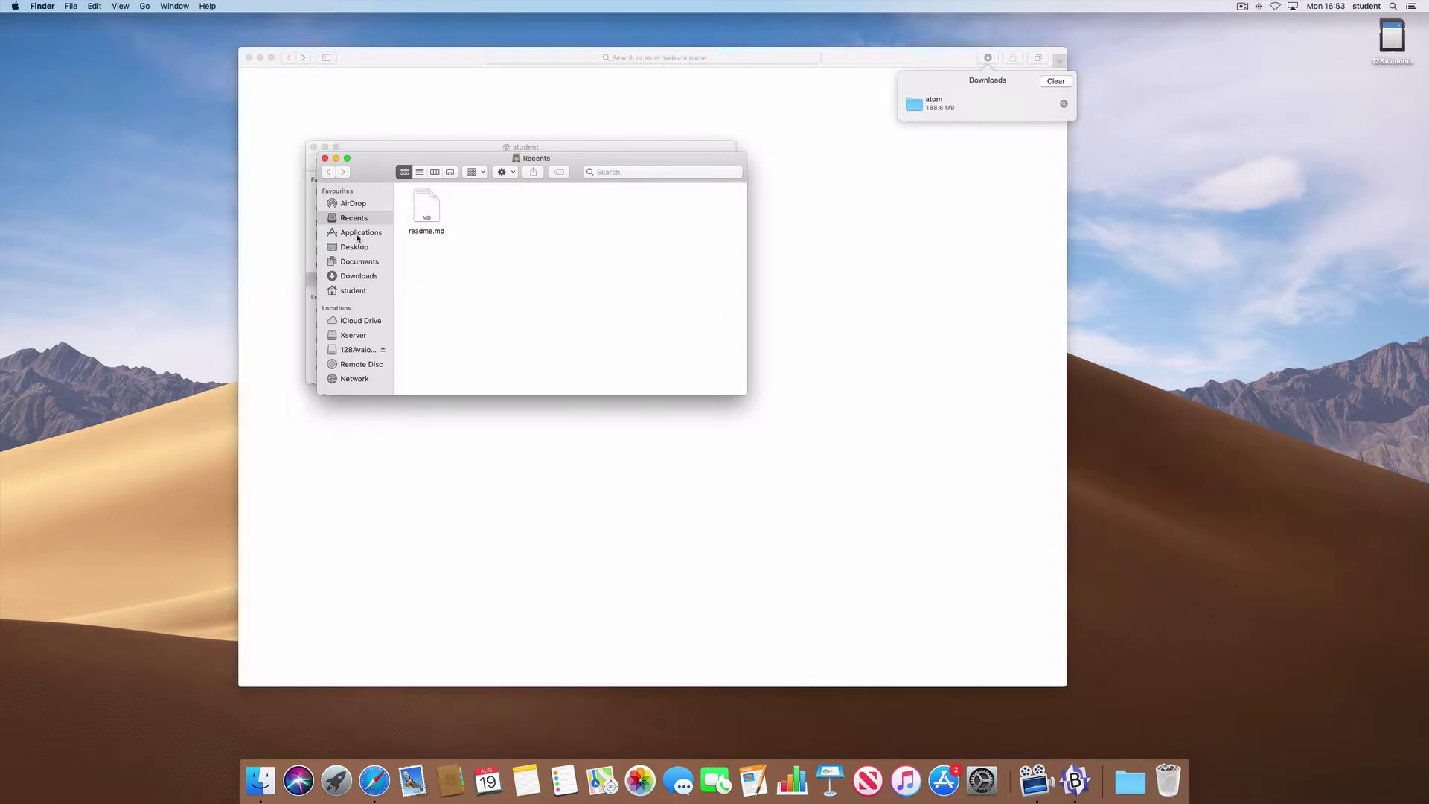
pyautogui.click(359, 277)
pyautogui.moveTo(388, 169); pyautogui.dragTo(907, 241)
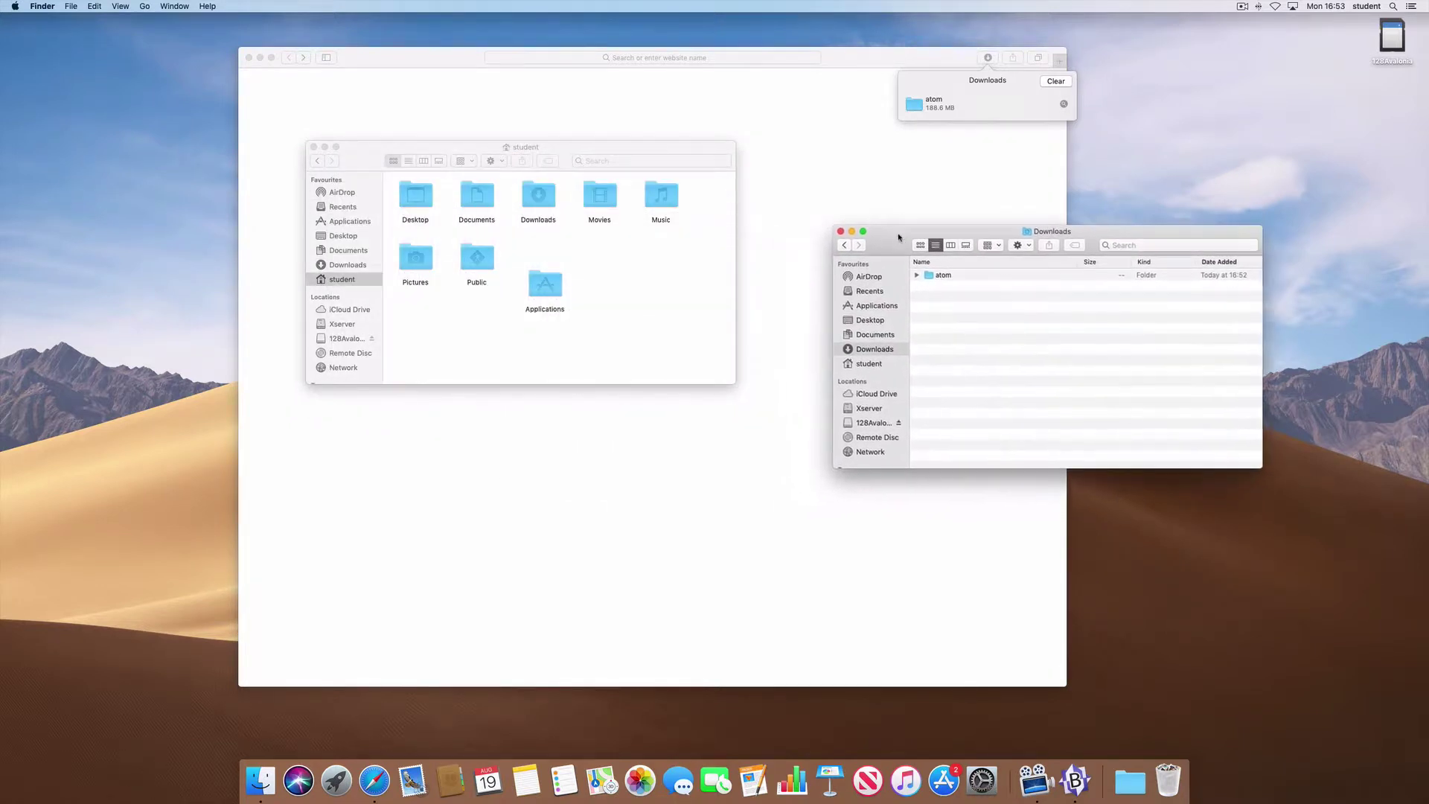
pyautogui.click(916, 276)
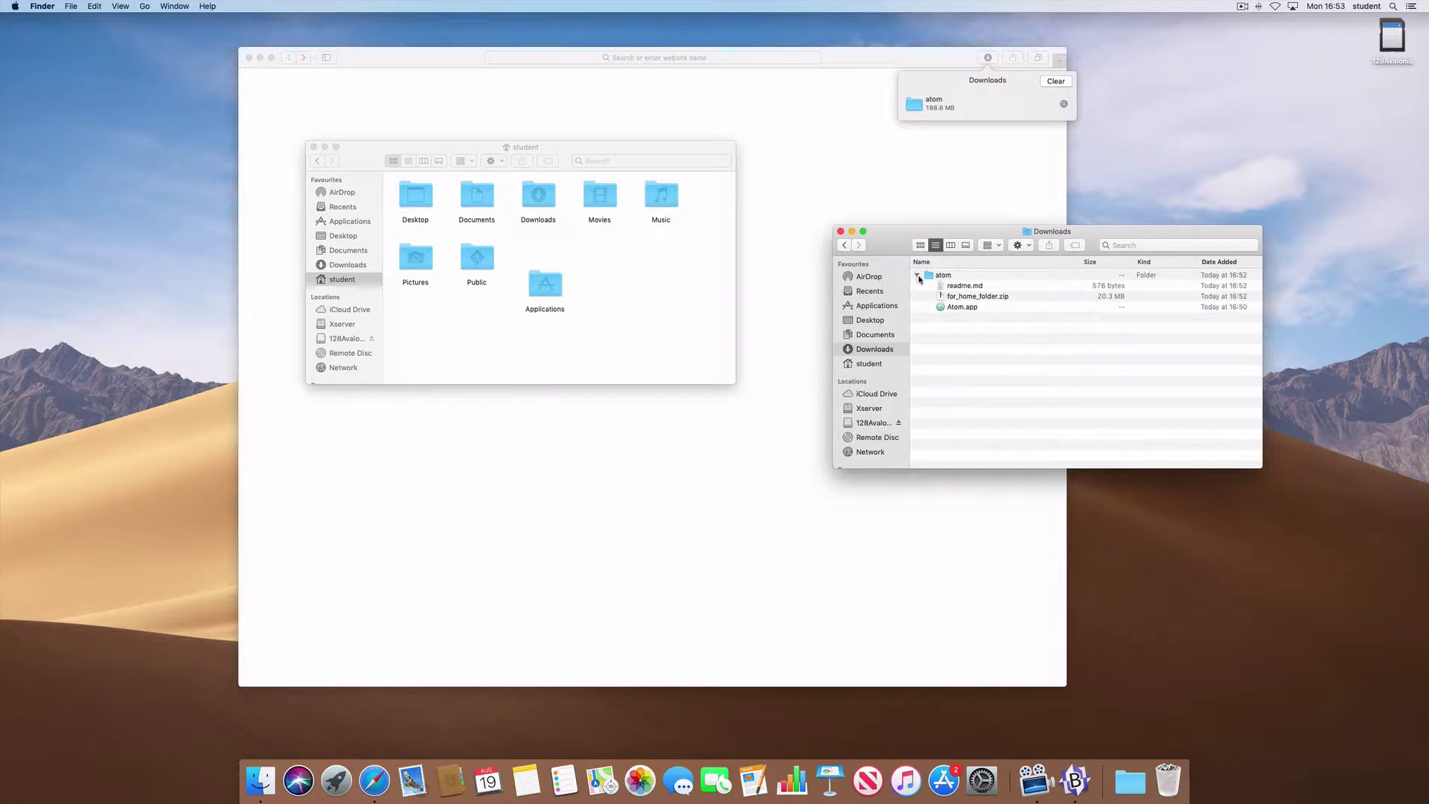
pyautogui.click(917, 276)
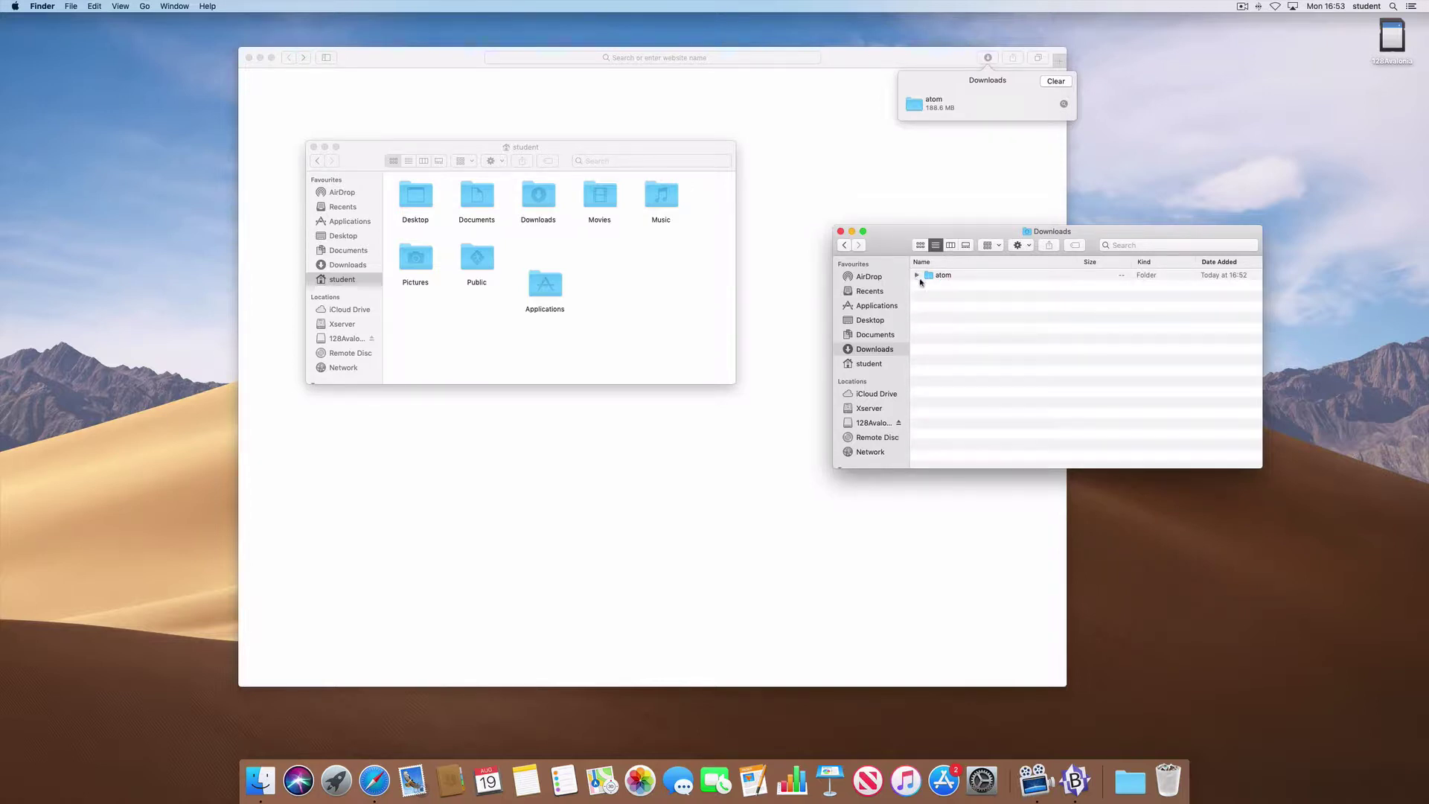
pyautogui.moveTo(928, 274); pyautogui.dragTo(641, 277)
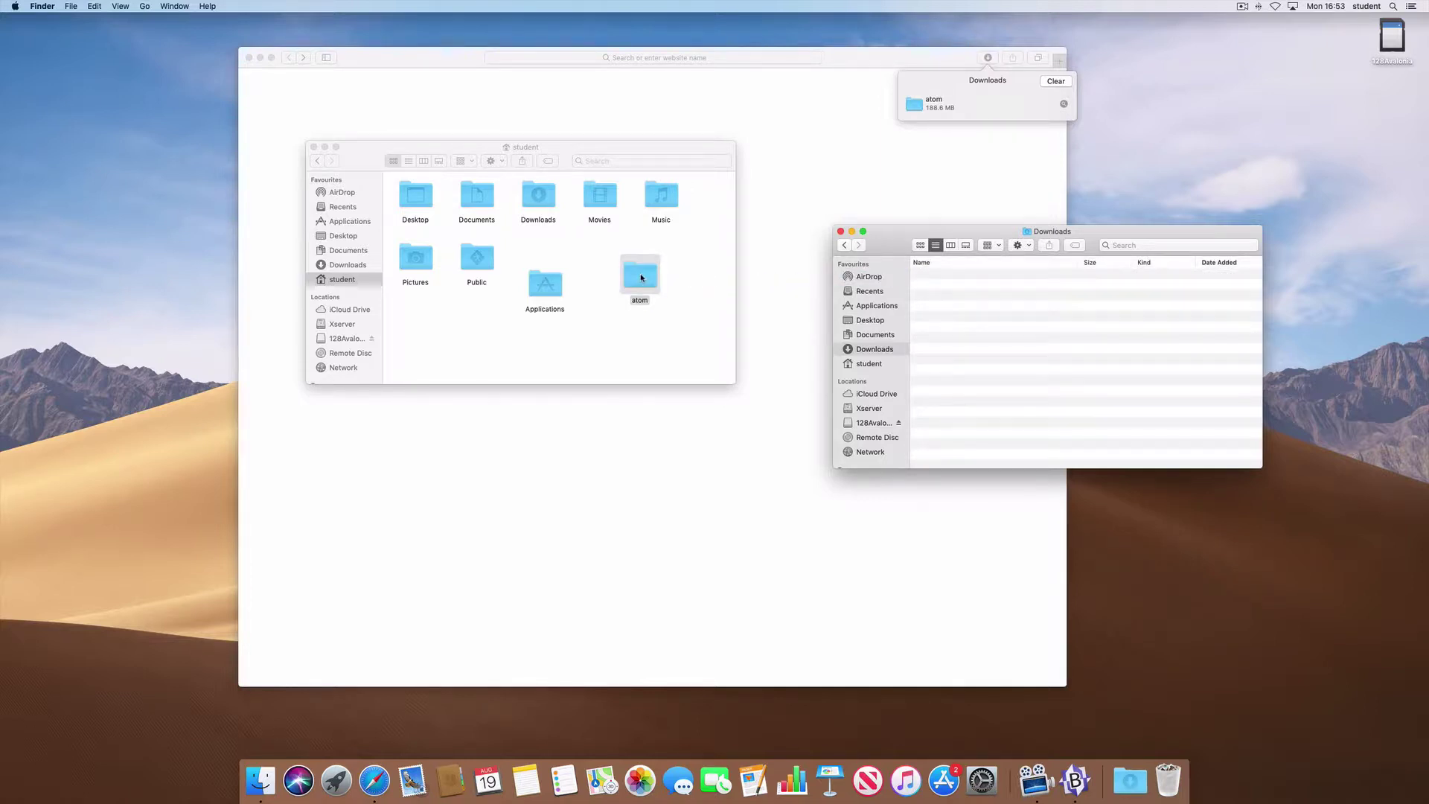
# - Open the atom folder beside a student home window and drag Atom.app into Applications
pyautogui.doubleClick(640, 274)
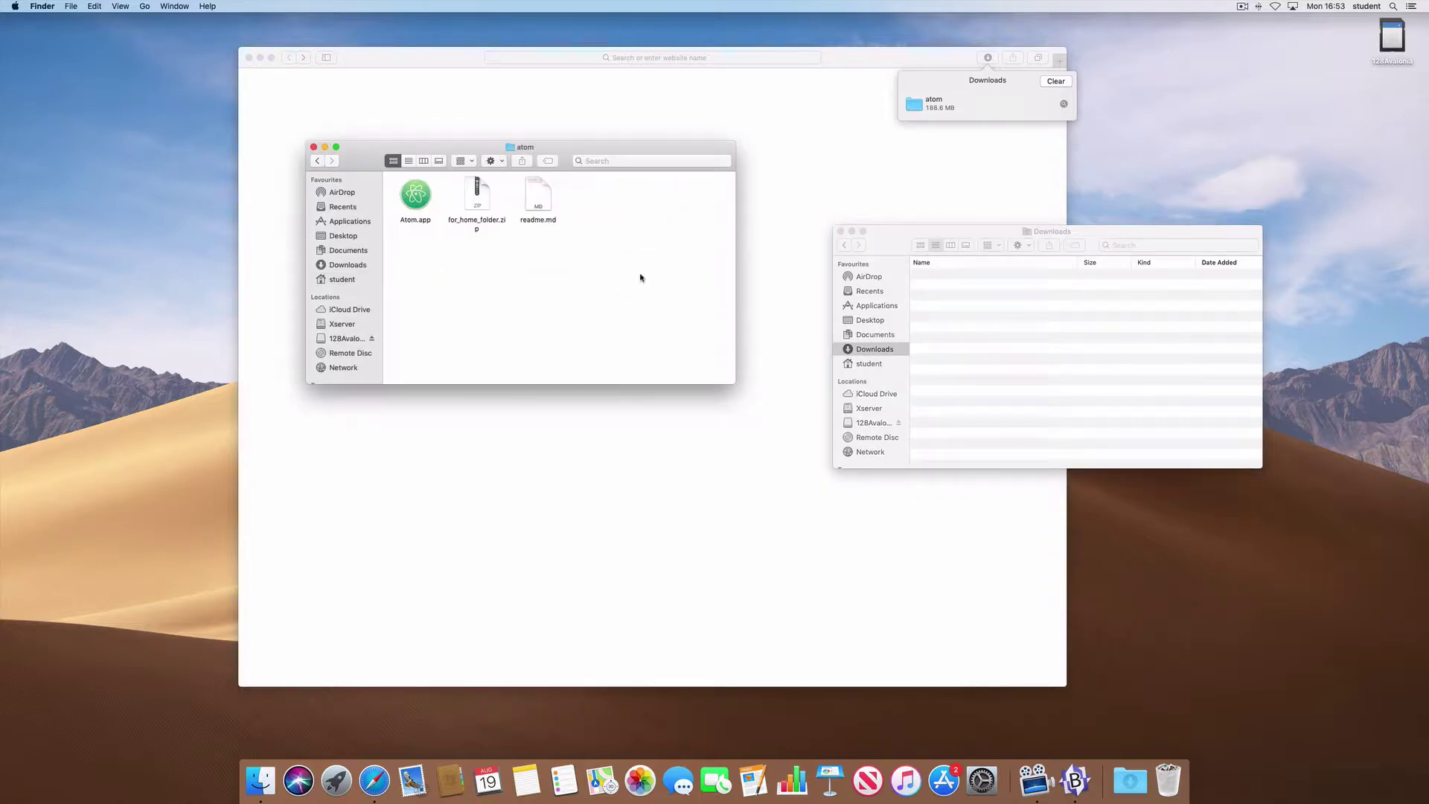
pyautogui.moveTo(378, 149); pyautogui.dragTo(444, 224)
pyautogui.click(72, 7)
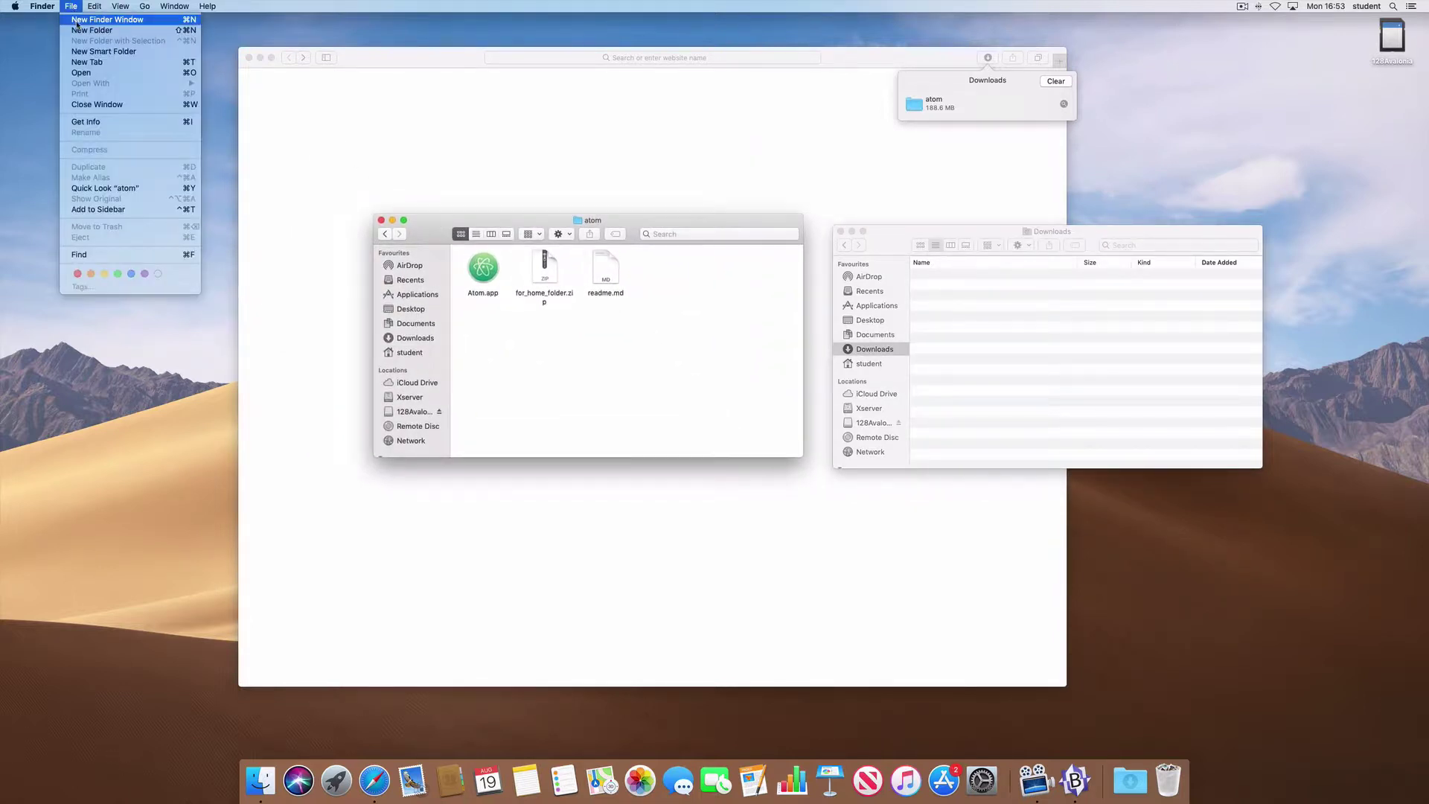
pyautogui.press('super+n')
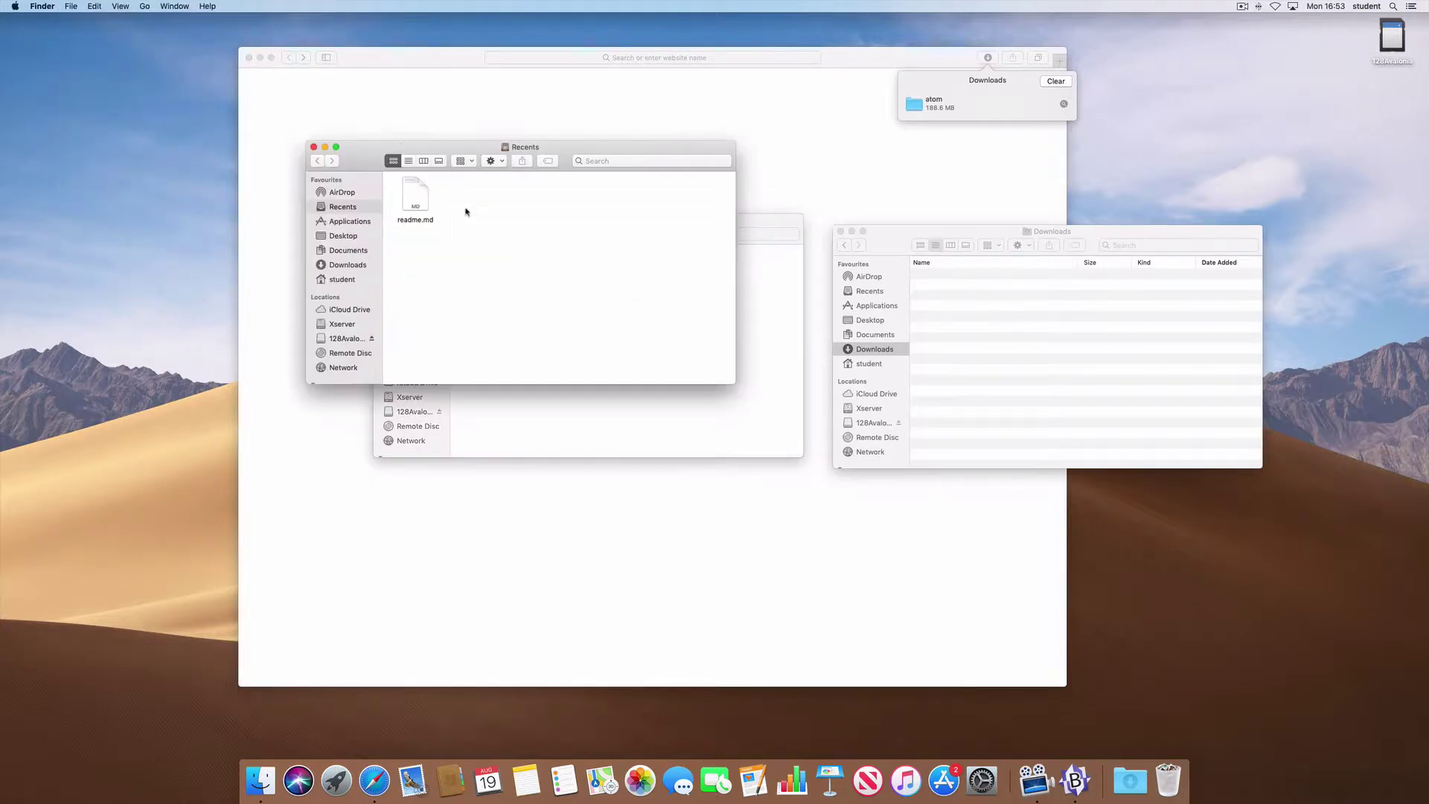
pyautogui.click(337, 281)
pyautogui.moveTo(416, 152); pyautogui.dragTo(919, 347)
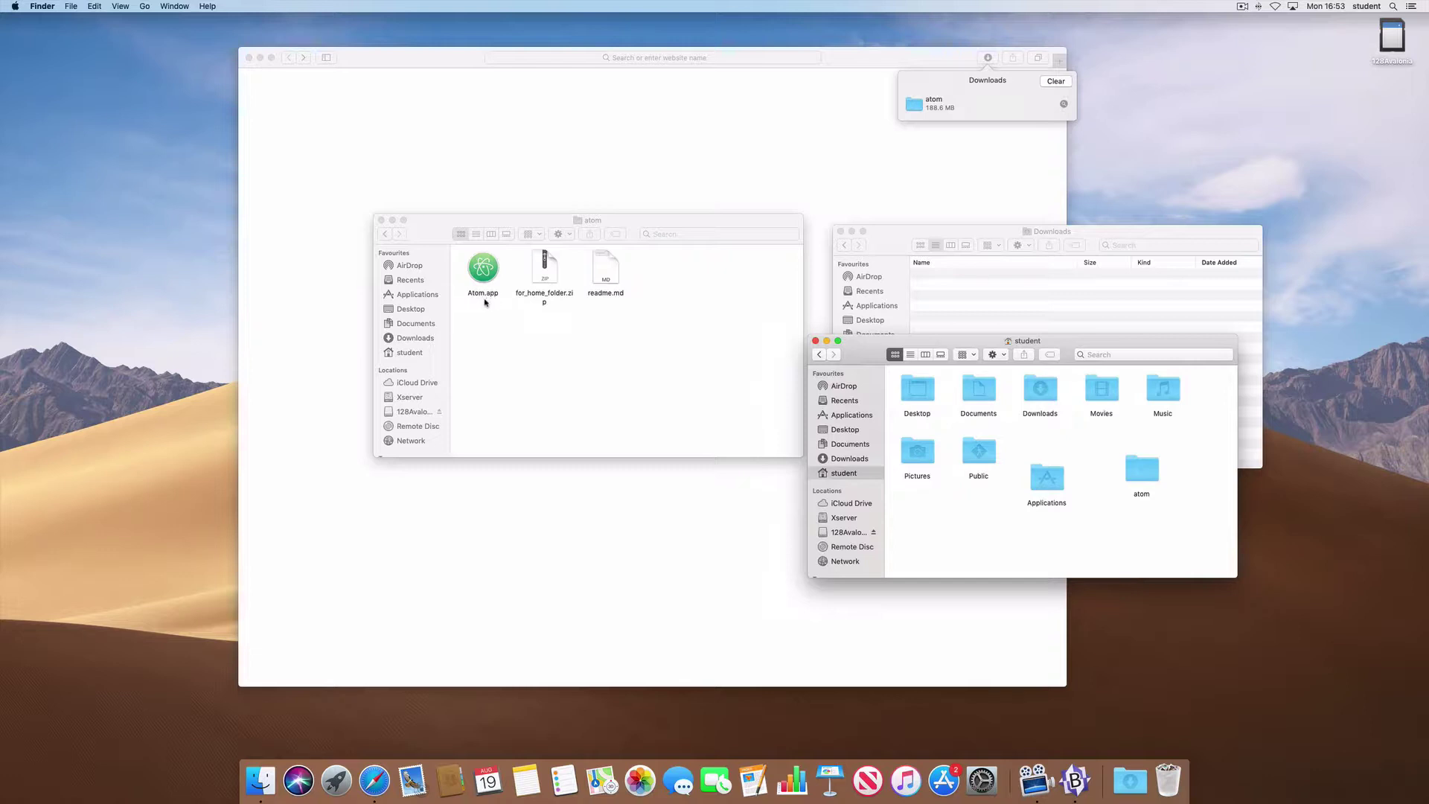
pyautogui.moveTo(503, 281); pyautogui.dragTo(1043, 494)
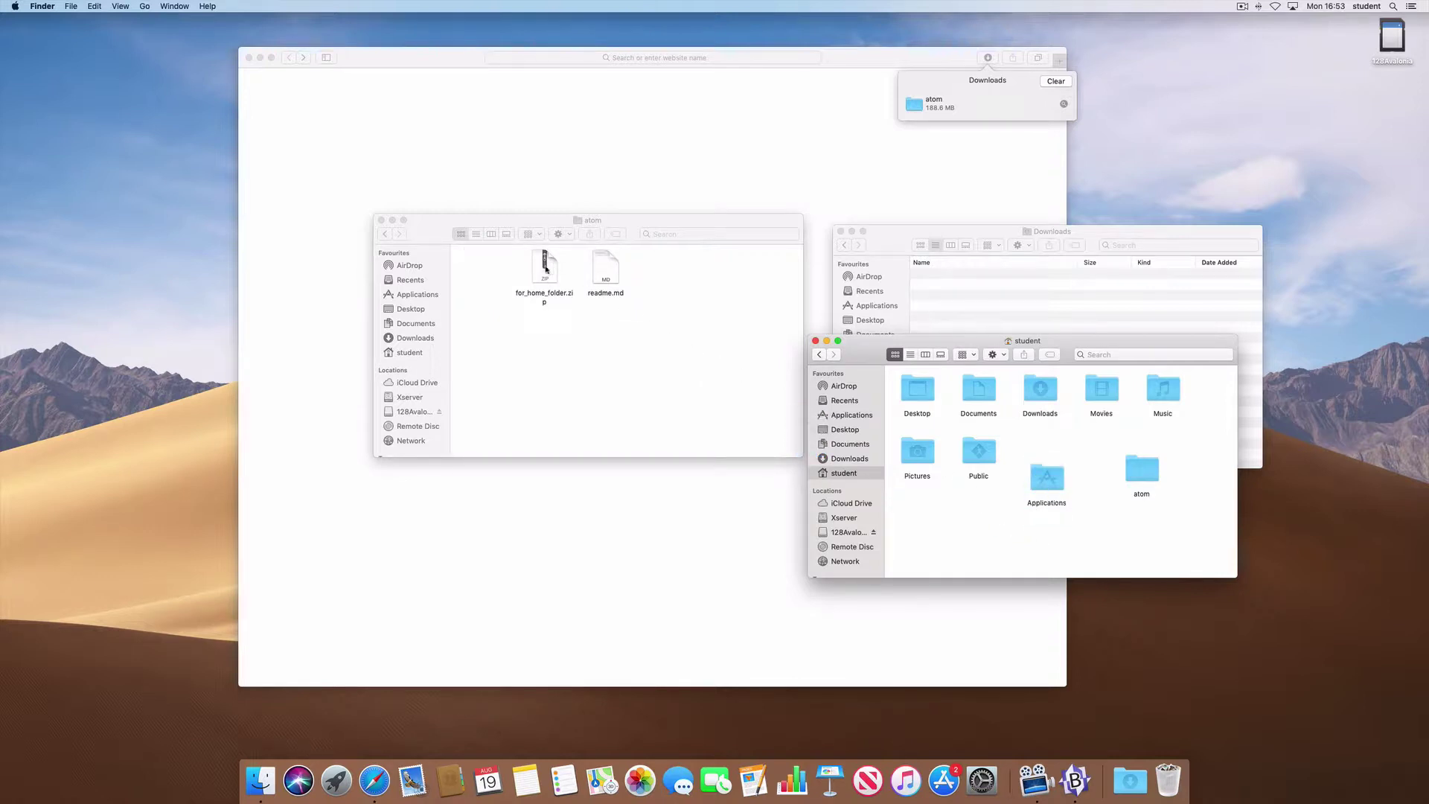
# - Drag for_home_folder.zip into the student home folder and open it to unpack with Archive Utility
pyautogui.moveTo(545, 272); pyautogui.dragTo(526, 302)
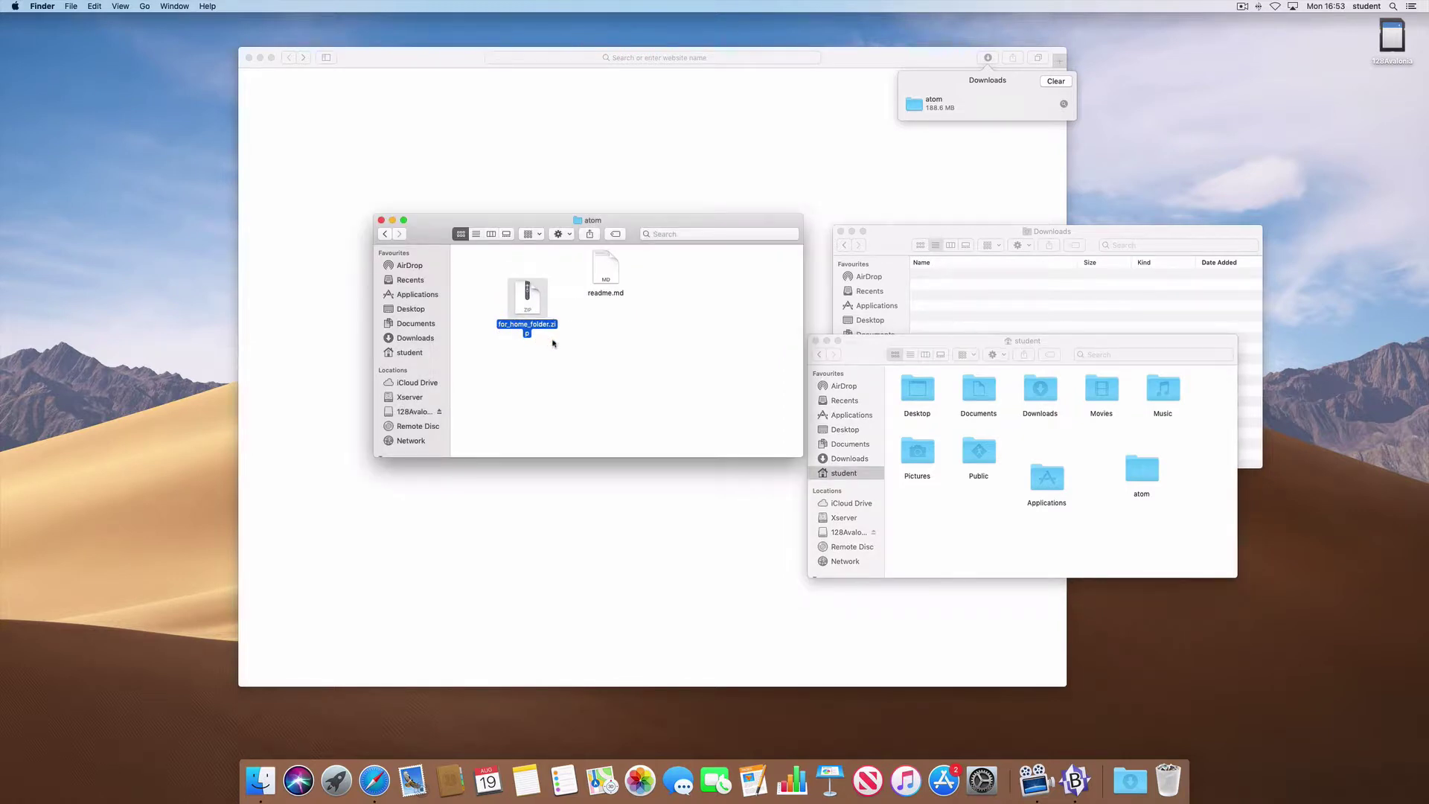
pyautogui.moveTo(533, 304); pyautogui.dragTo(946, 538)
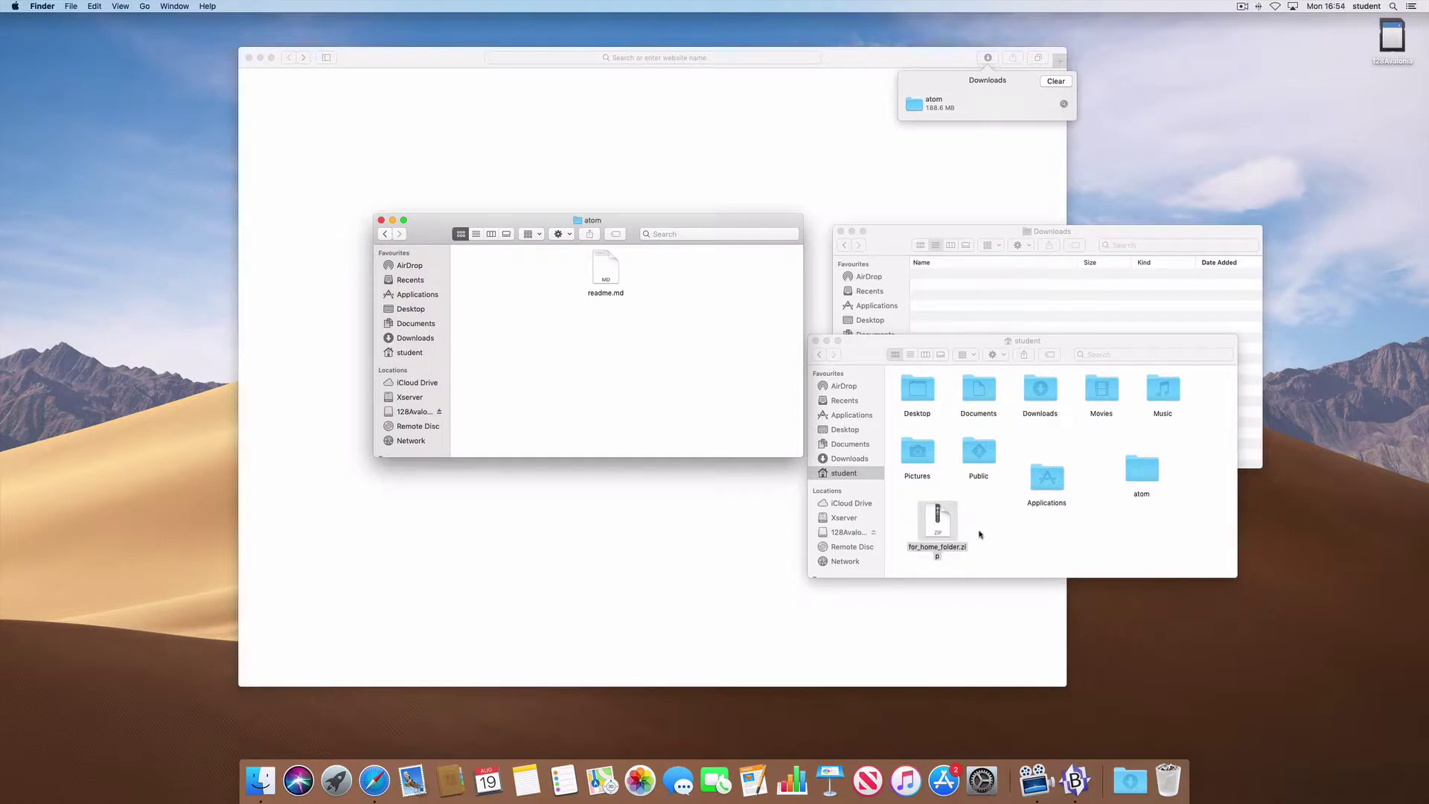
pyautogui.click(939, 525)
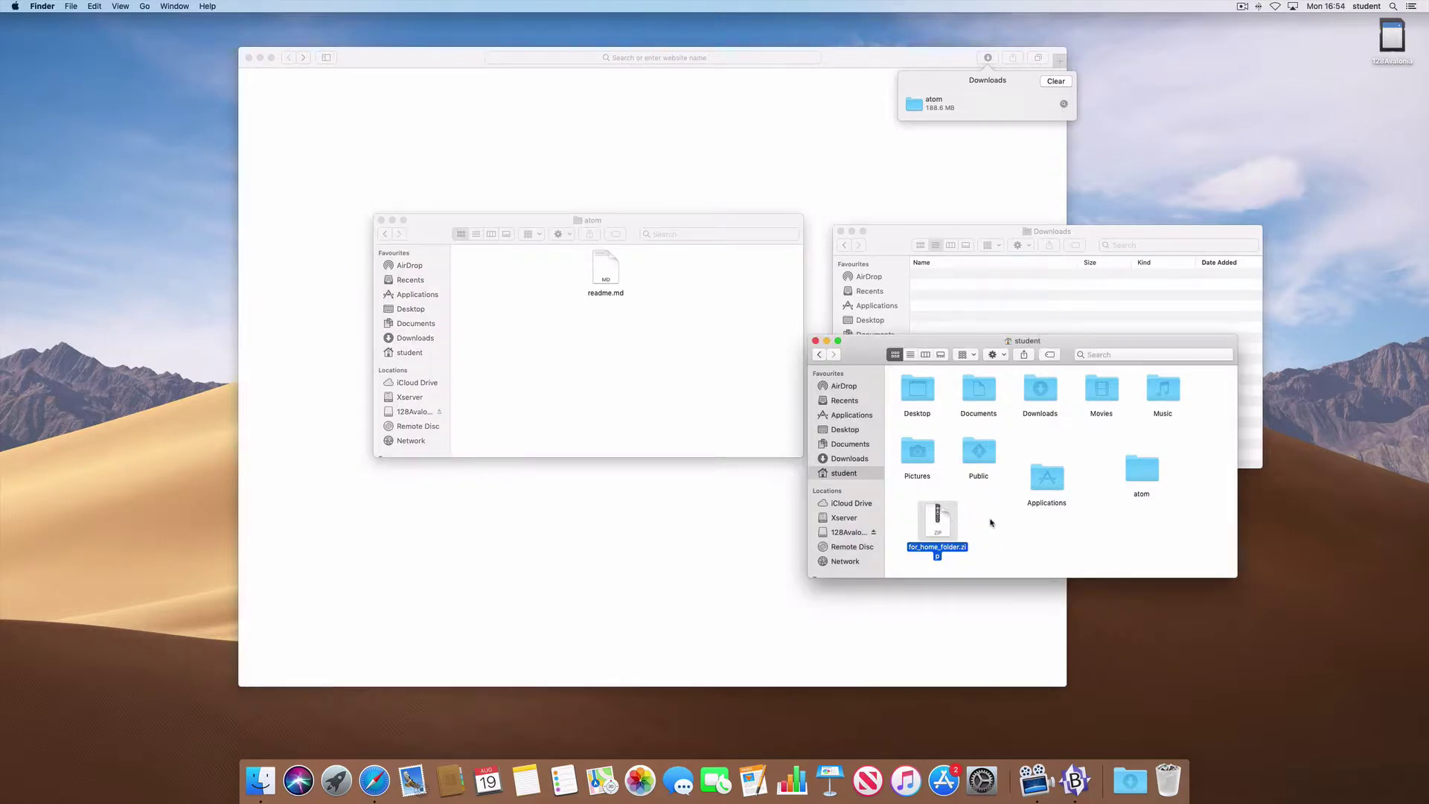
pyautogui.press('super+o')
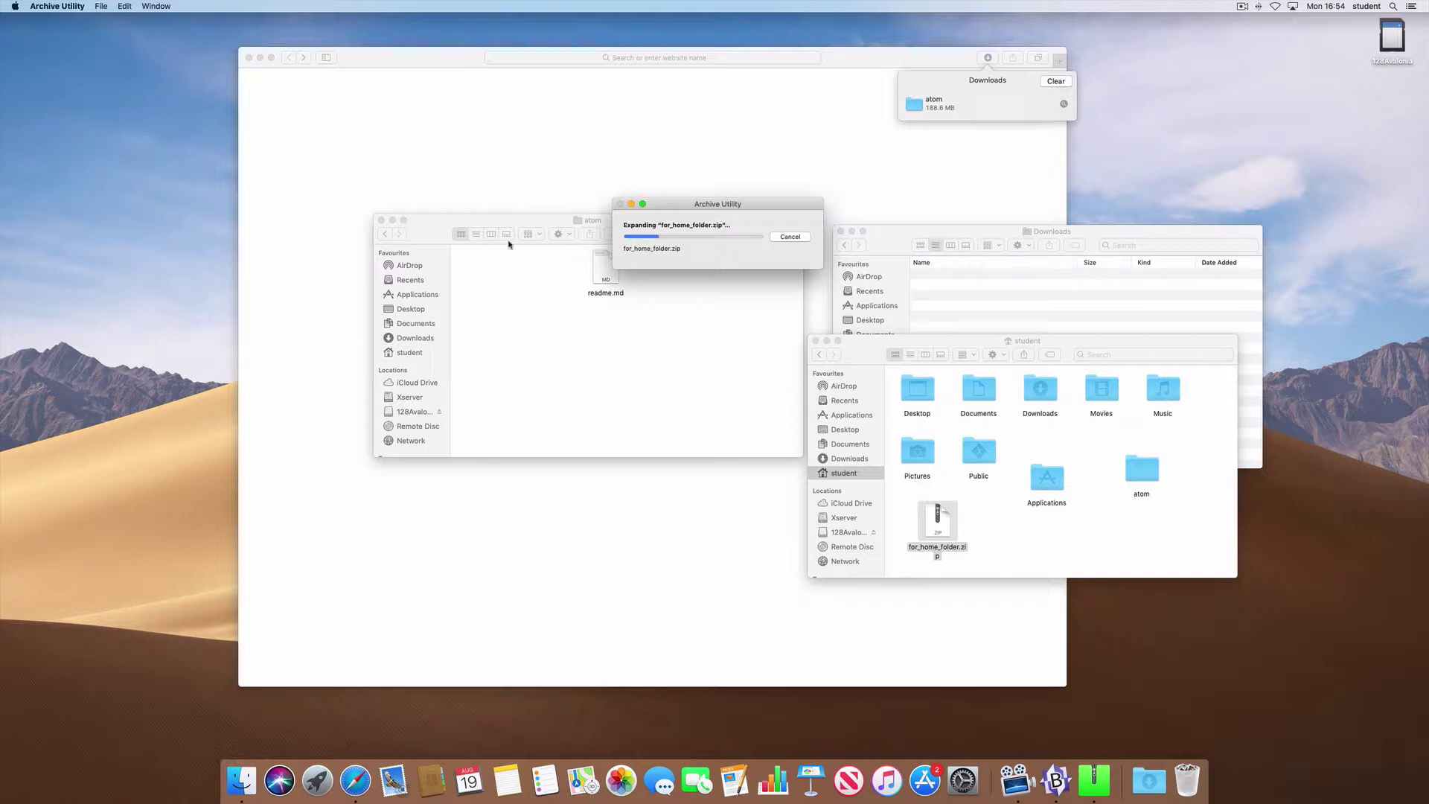
# - Close the atom and Downloads windows, recentre the student window, and check the unzip progress
pyautogui.click(428, 227)
pyautogui.click(381, 221)
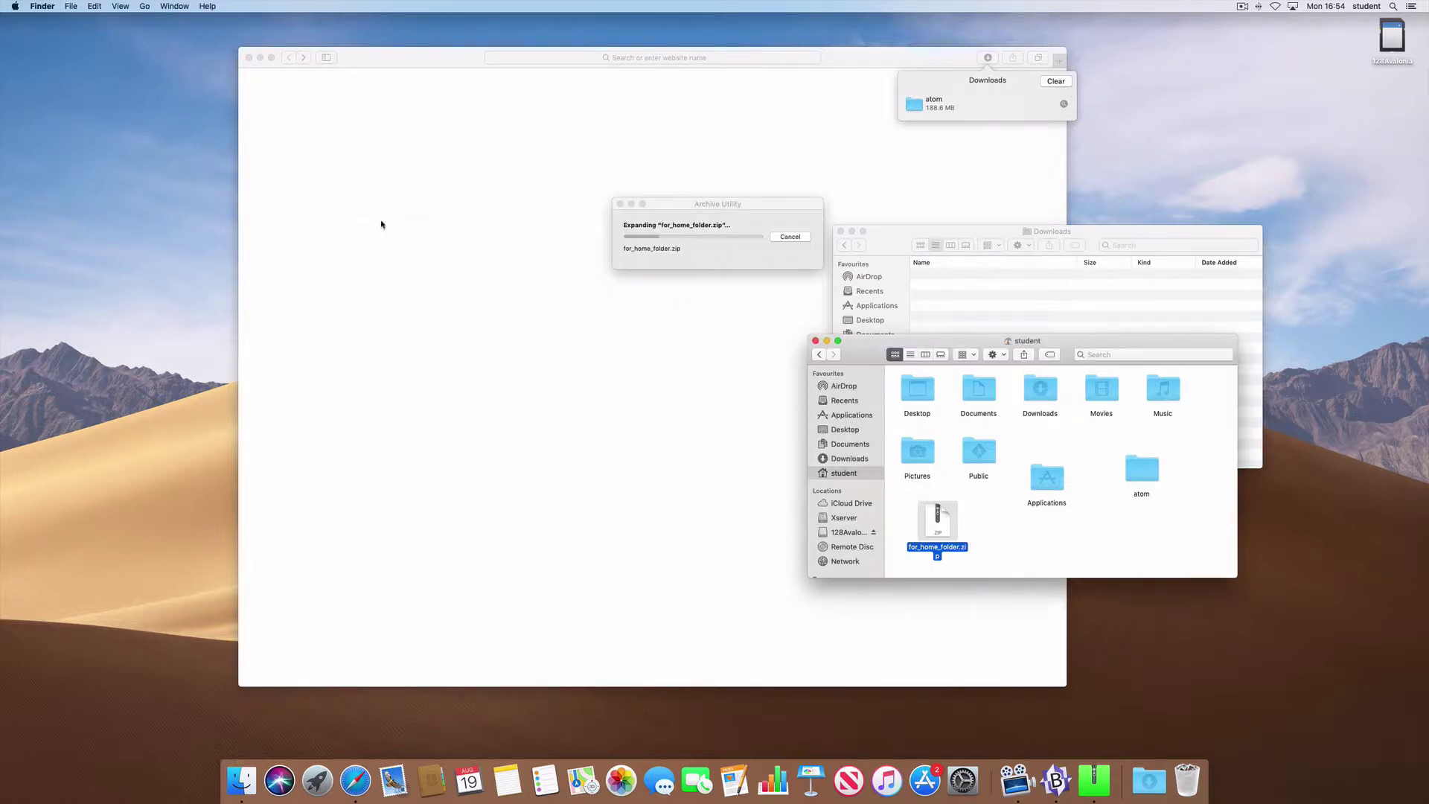
pyautogui.moveTo(916, 343); pyautogui.dragTo(508, 301)
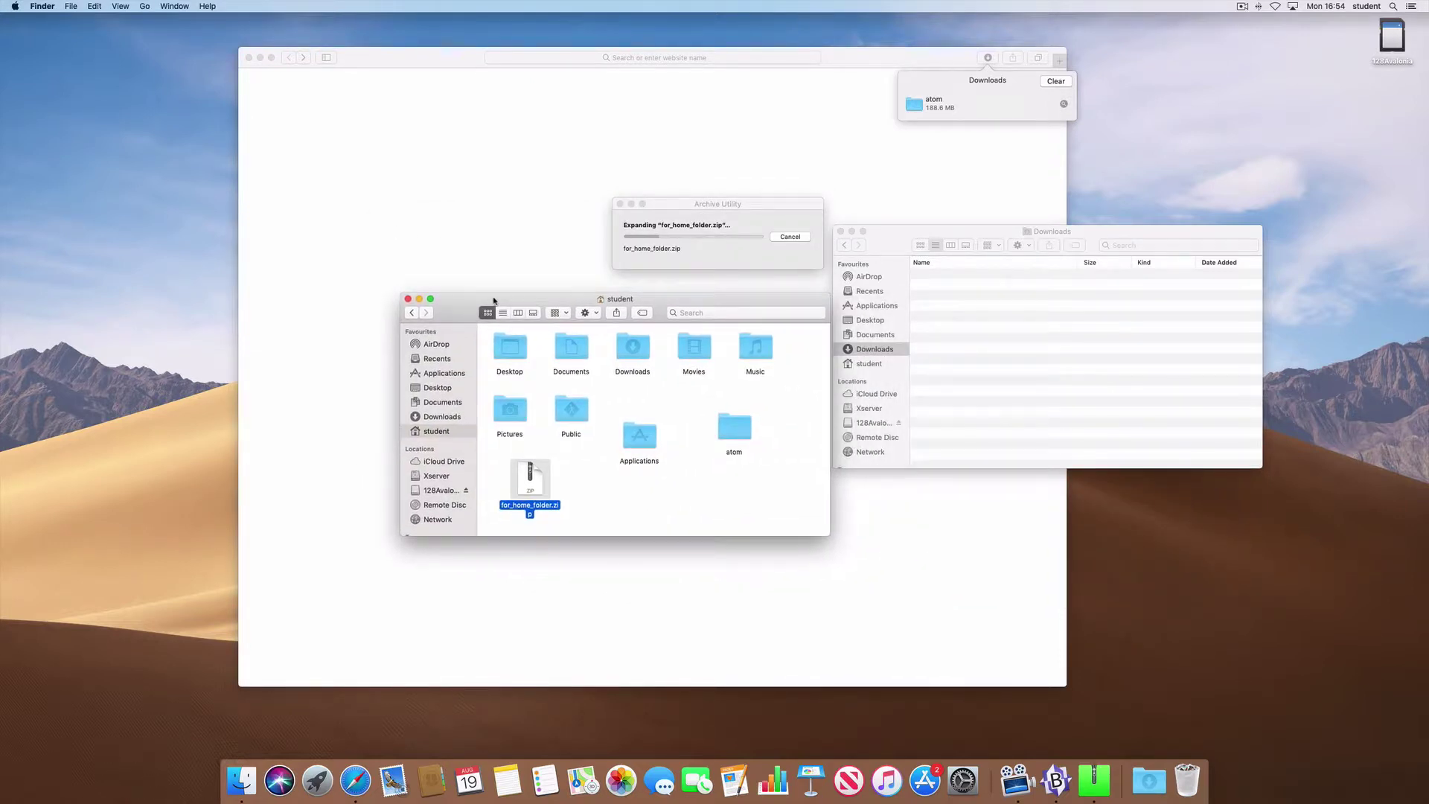
pyautogui.click(841, 232)
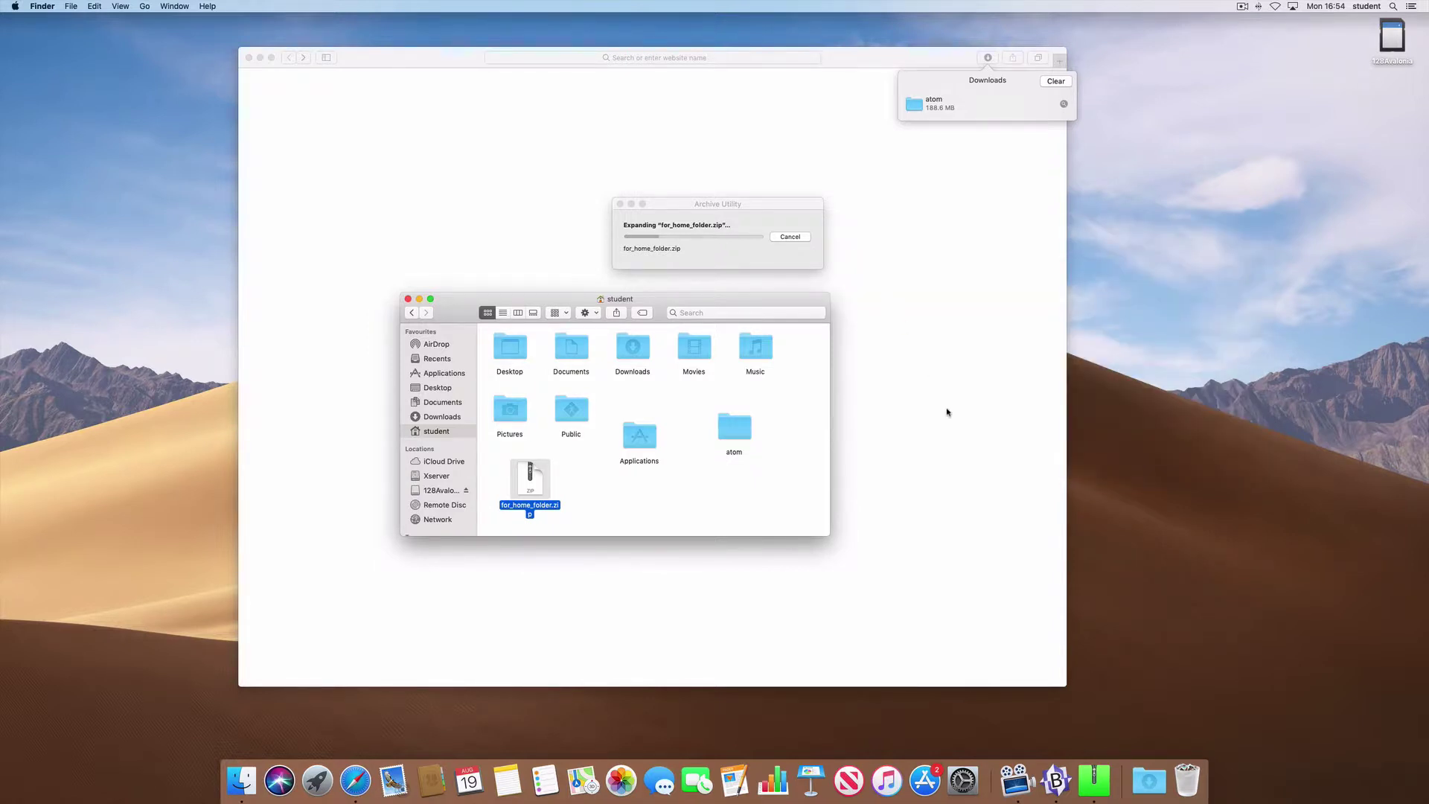
pyautogui.click(676, 203)
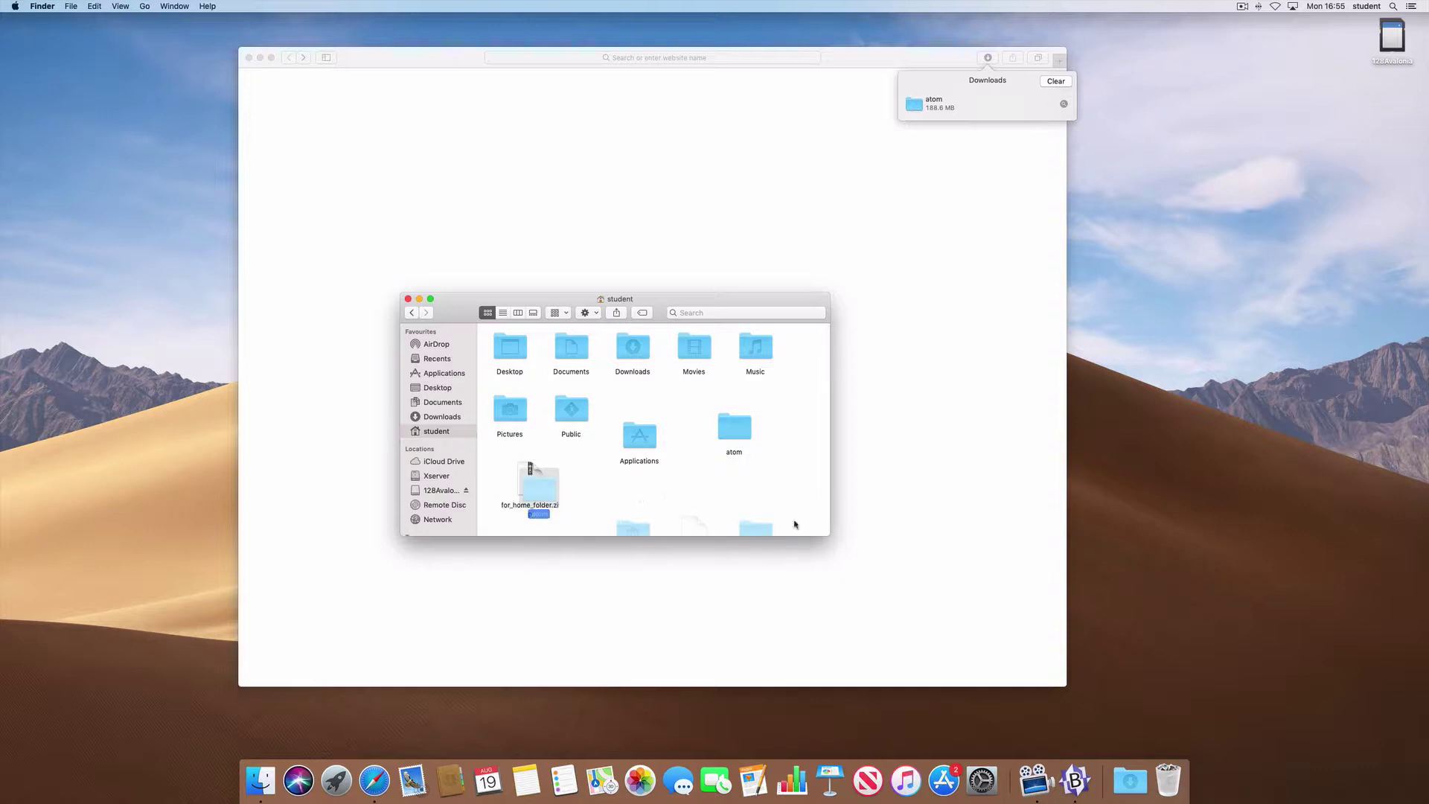
# - Hide the hidden files, place for_home_folder.zip beside the atom folder, and select both
pyautogui.moveTo(828, 535); pyautogui.dragTo(868, 623)
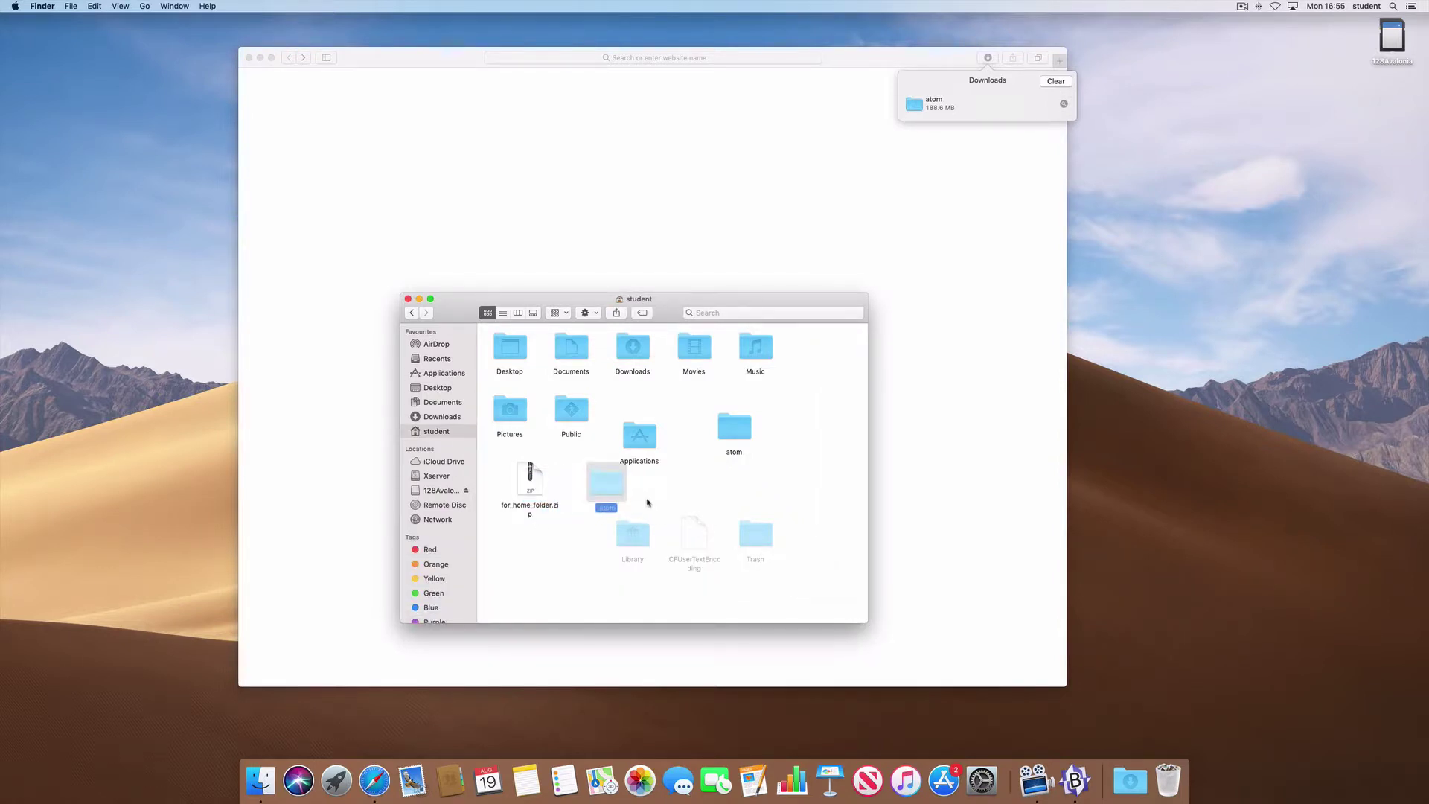
pyautogui.click(582, 525)
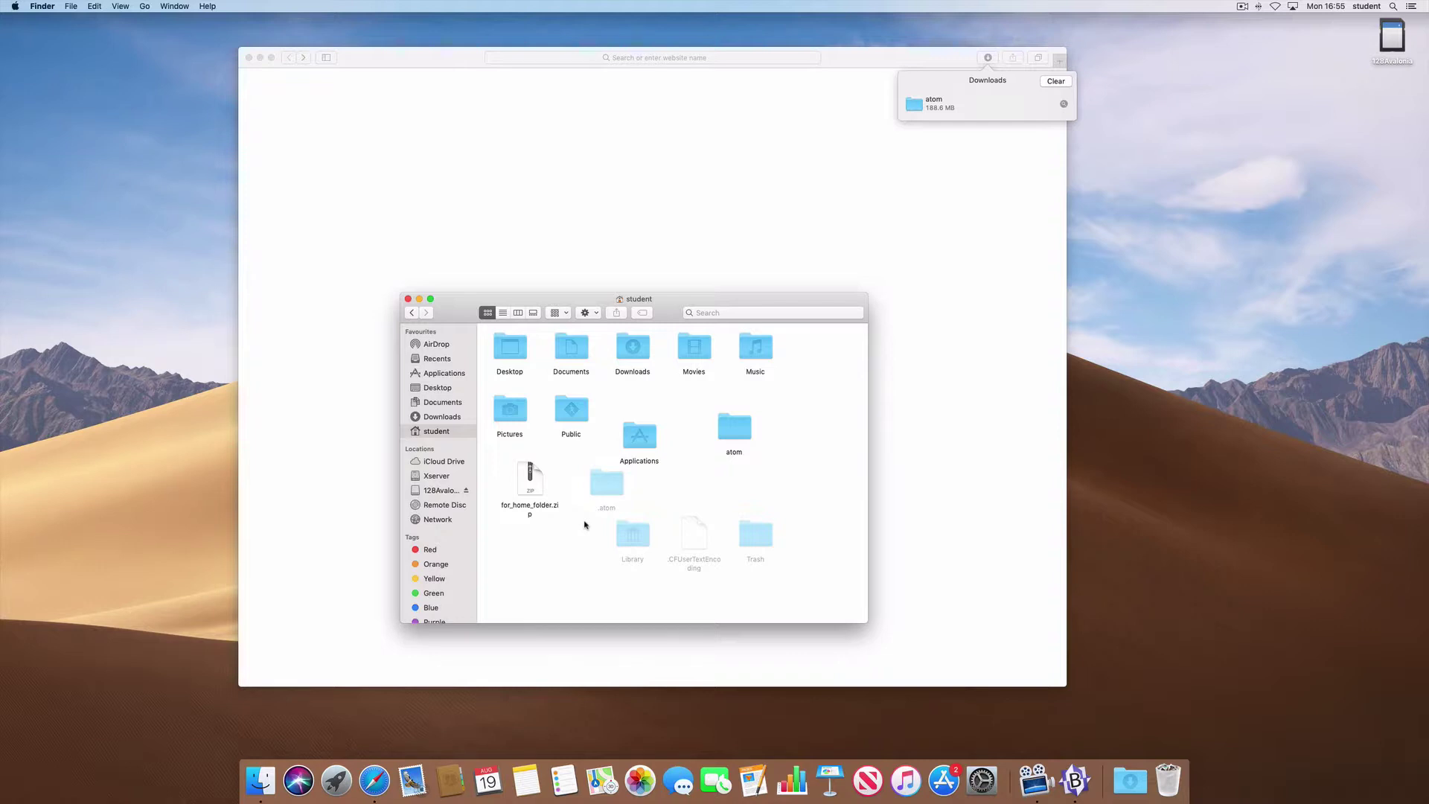
pyautogui.press('super+shift+period')
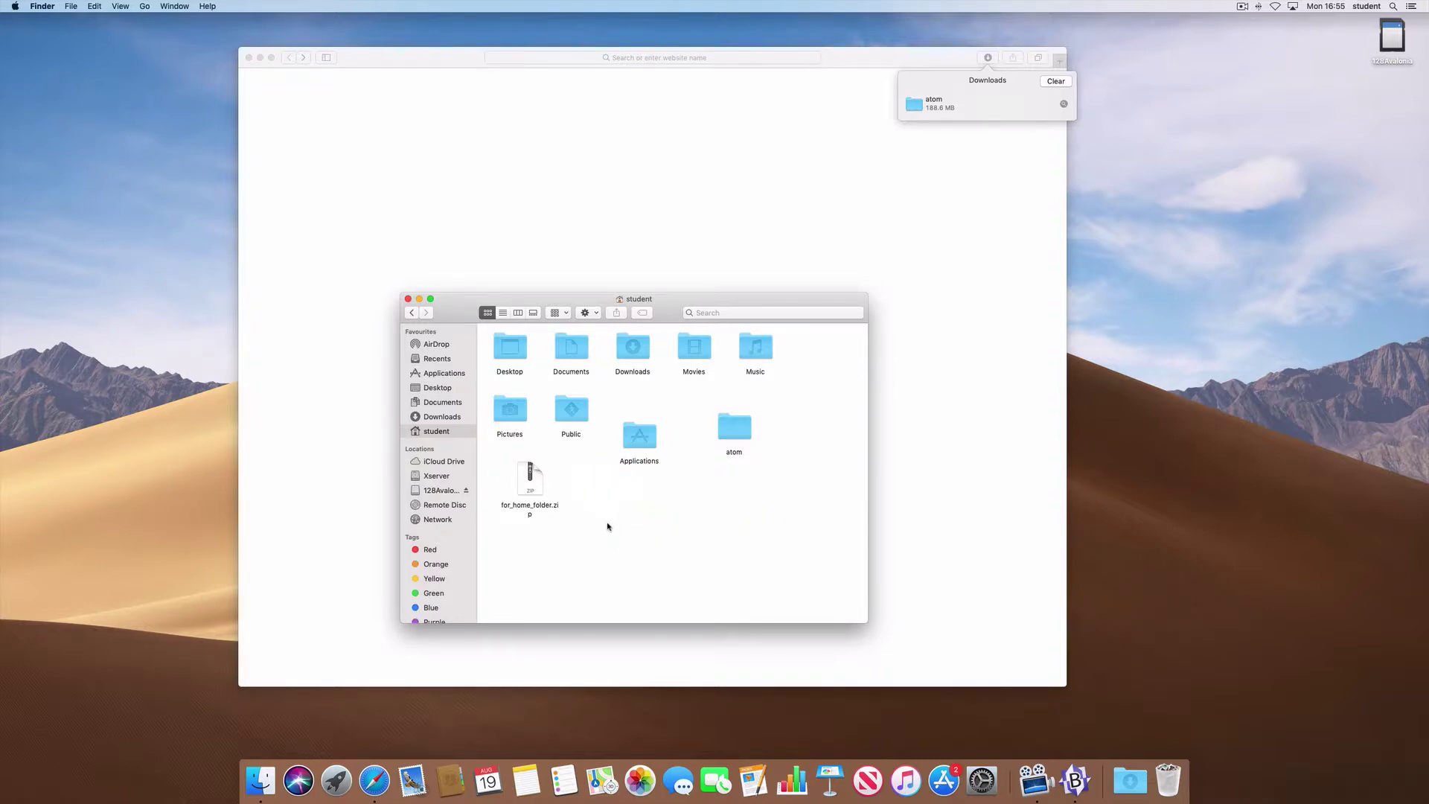
pyautogui.moveTo(529, 484); pyautogui.dragTo(721, 500)
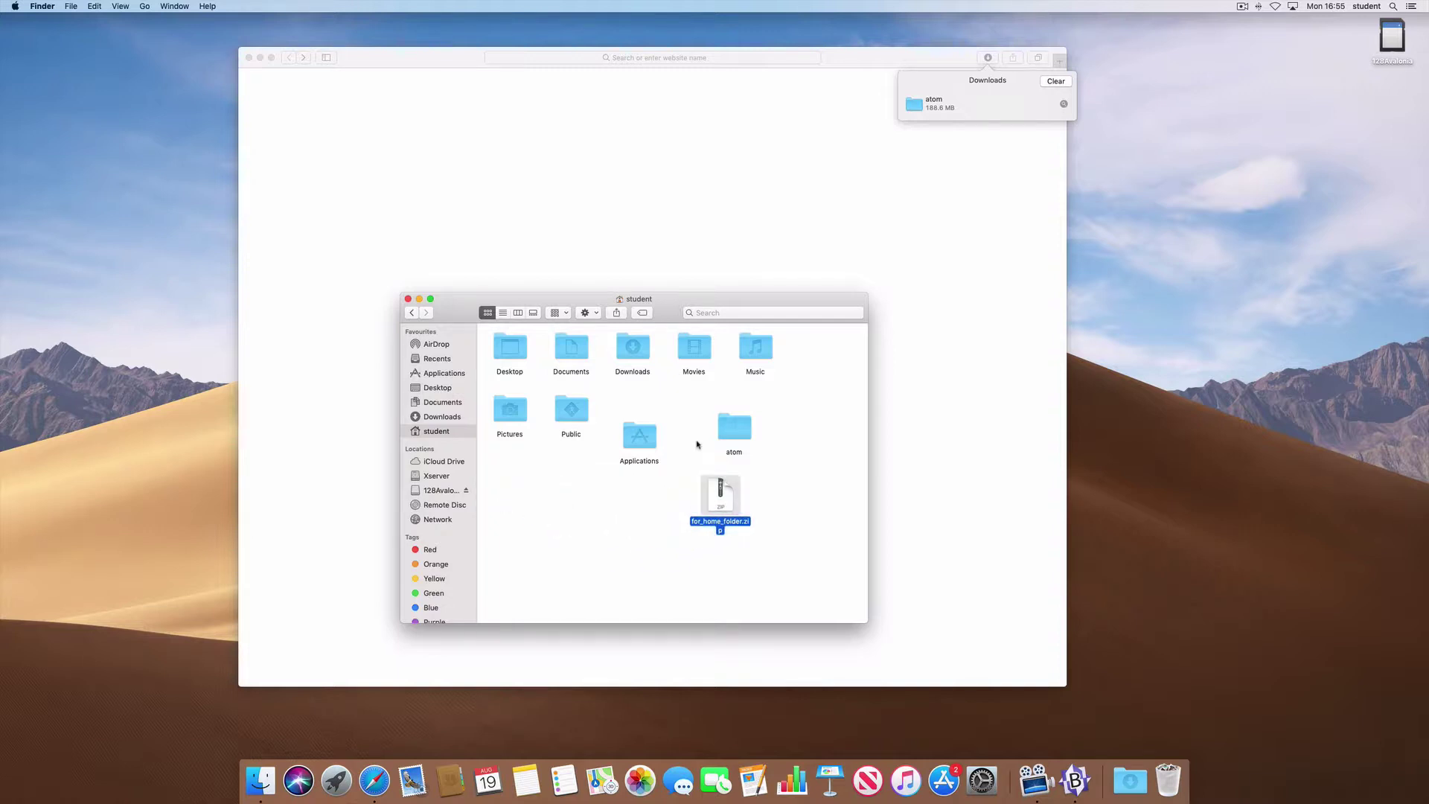
pyautogui.moveTo(698, 445); pyautogui.dragTo(1170, 762)
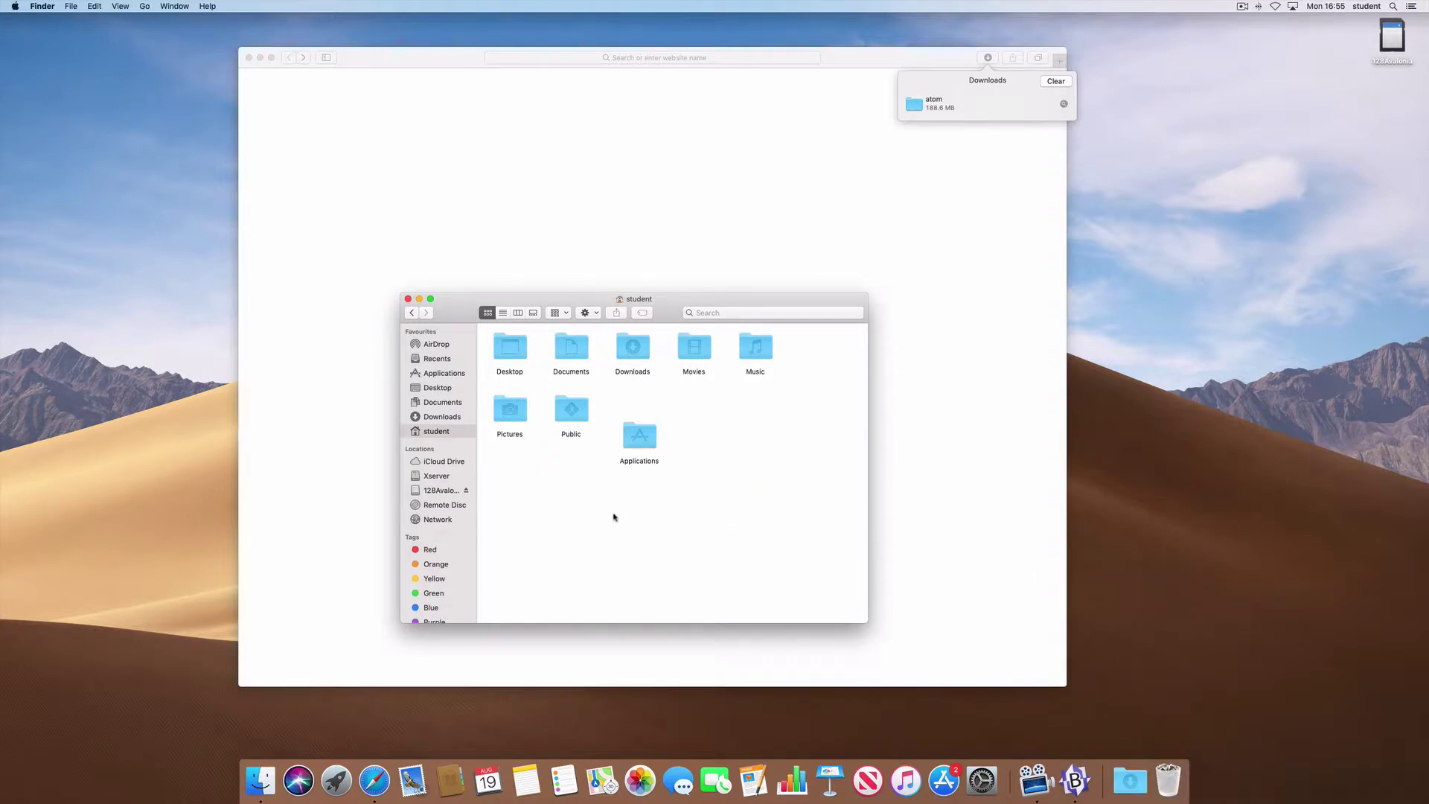
# - Launch Atom.app from the home Applications folder, approving the downloaded-app warning
pyautogui.doubleClick(643, 436)
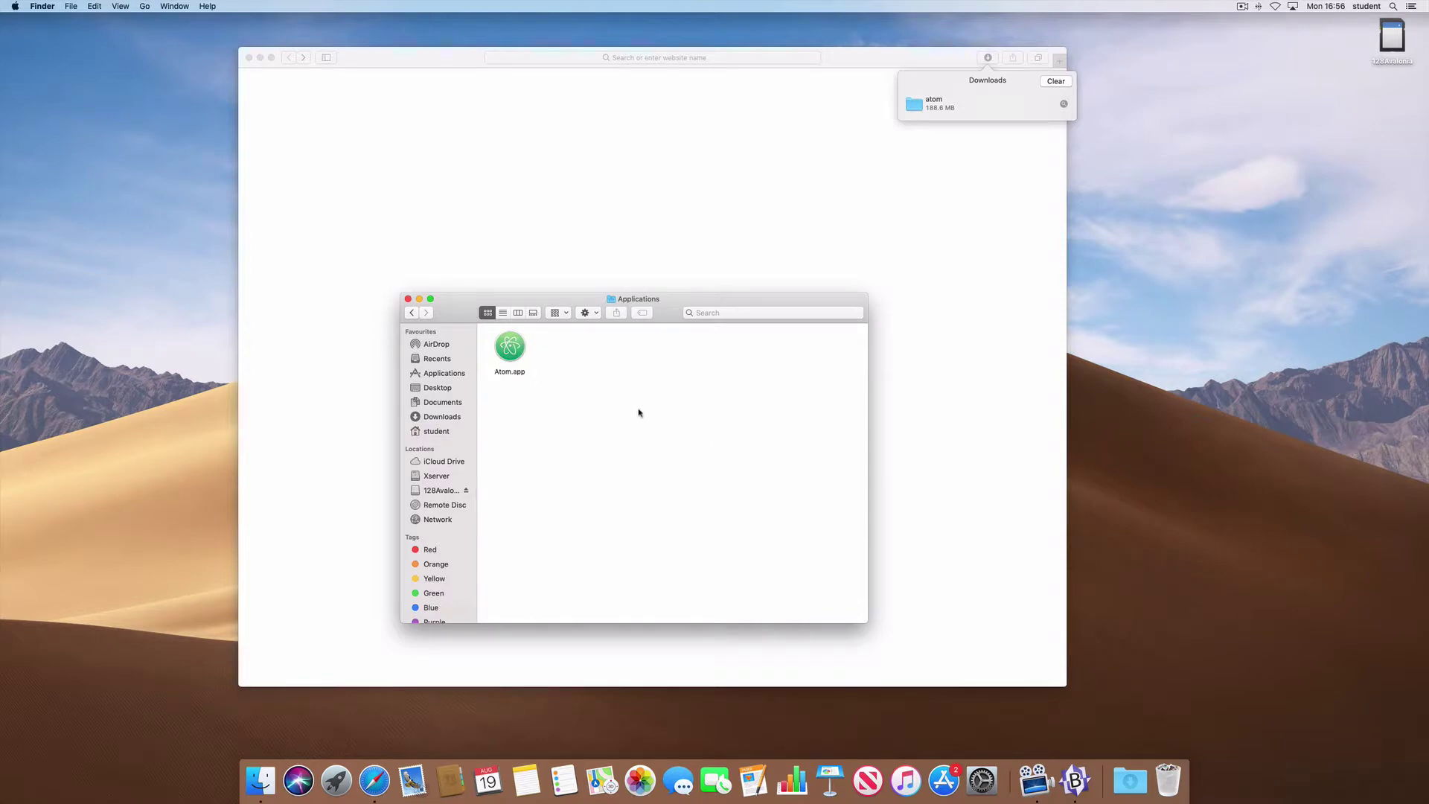
pyautogui.press('Right')
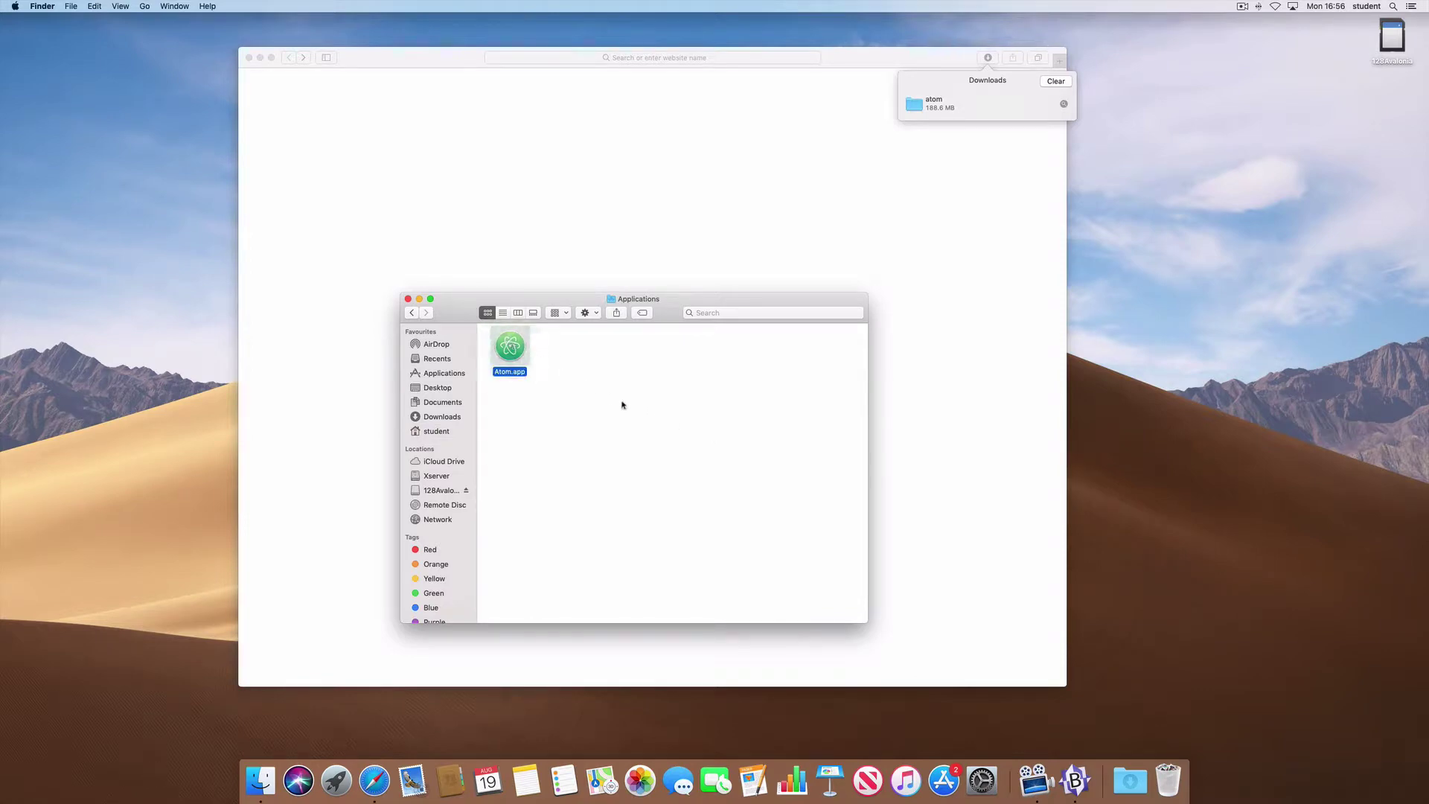
pyautogui.press('super+o')
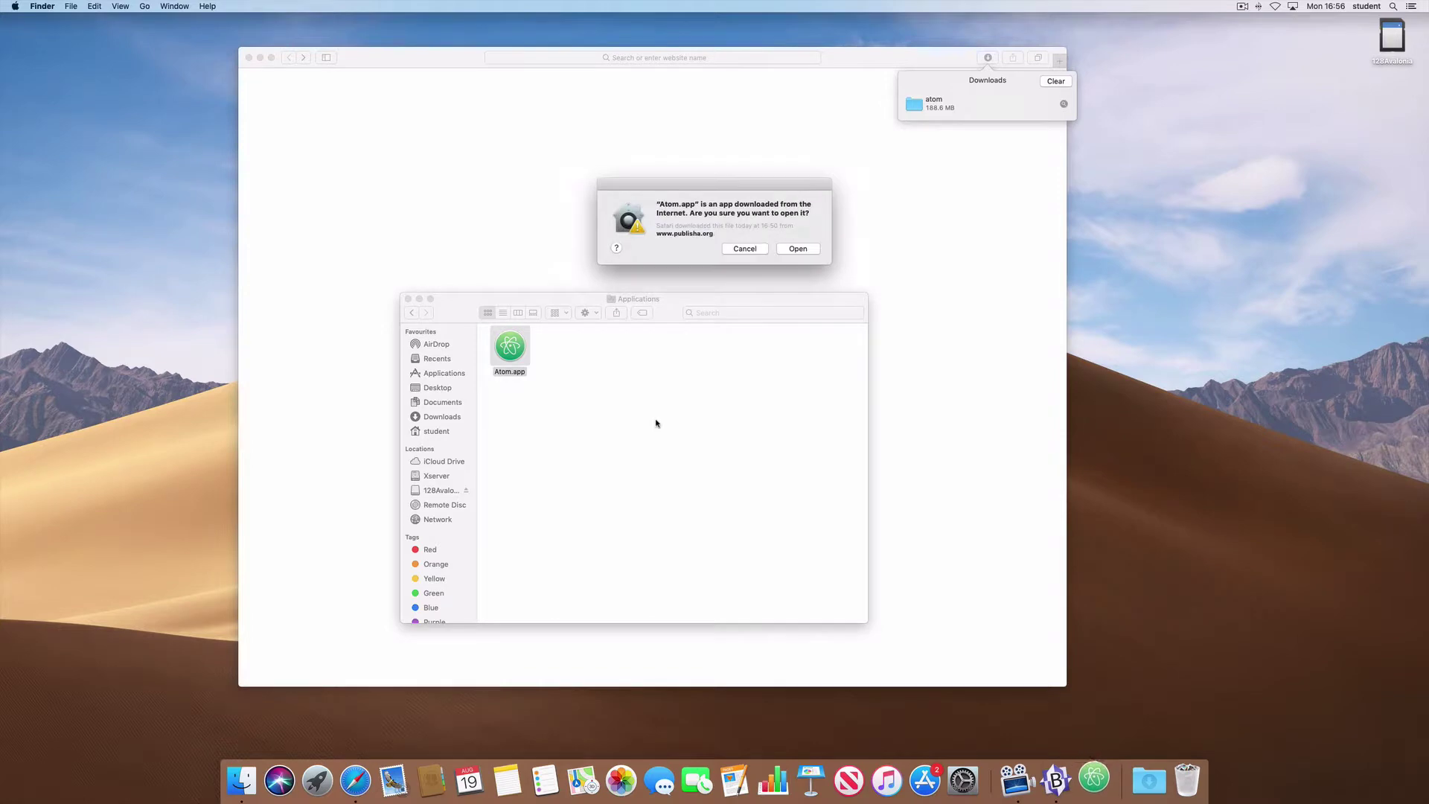
pyautogui.click(798, 250)
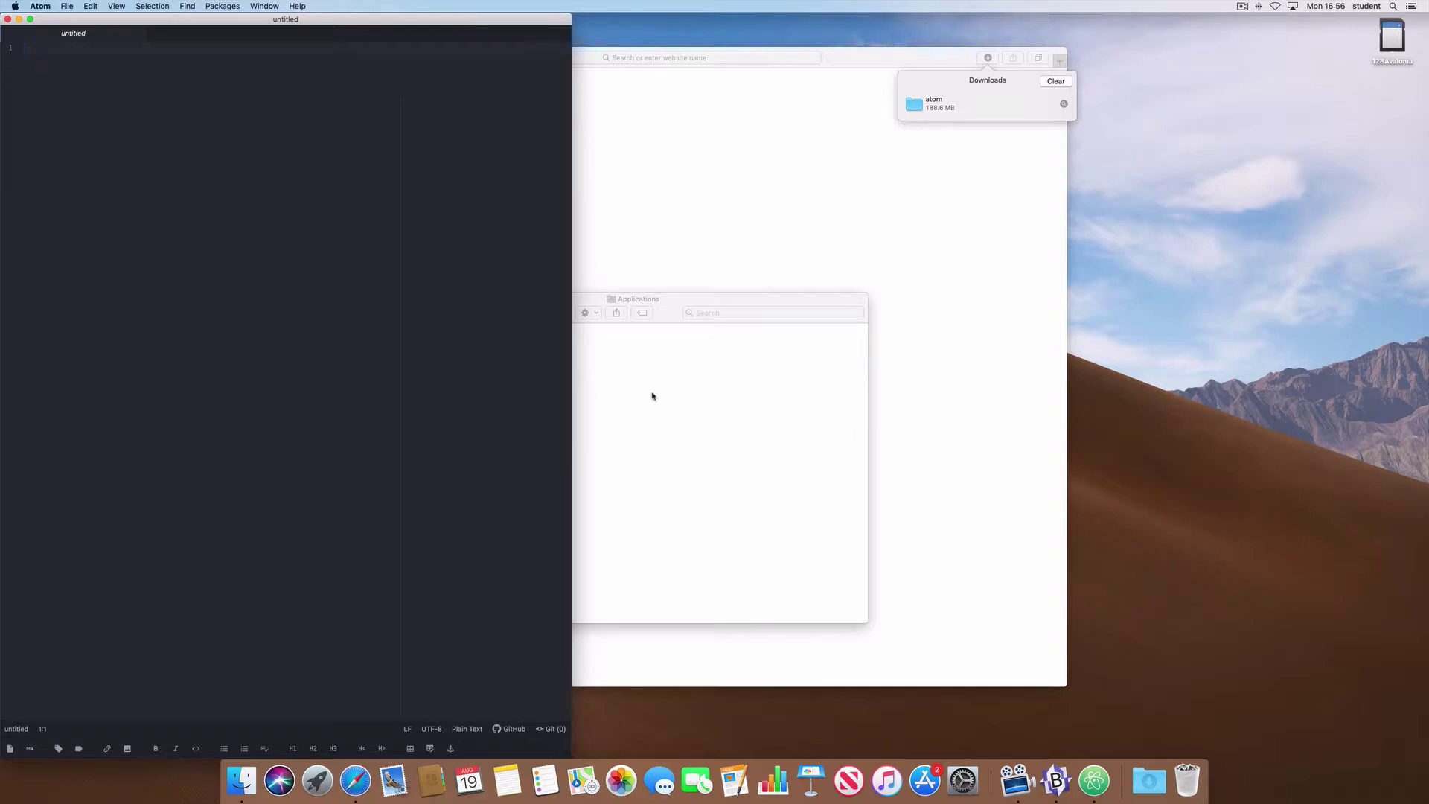
# - Resize the Atom window wider and shorter, hide Atom, and return to Safari
pyautogui.moveTo(572, 351); pyautogui.dragTo(729, 360)
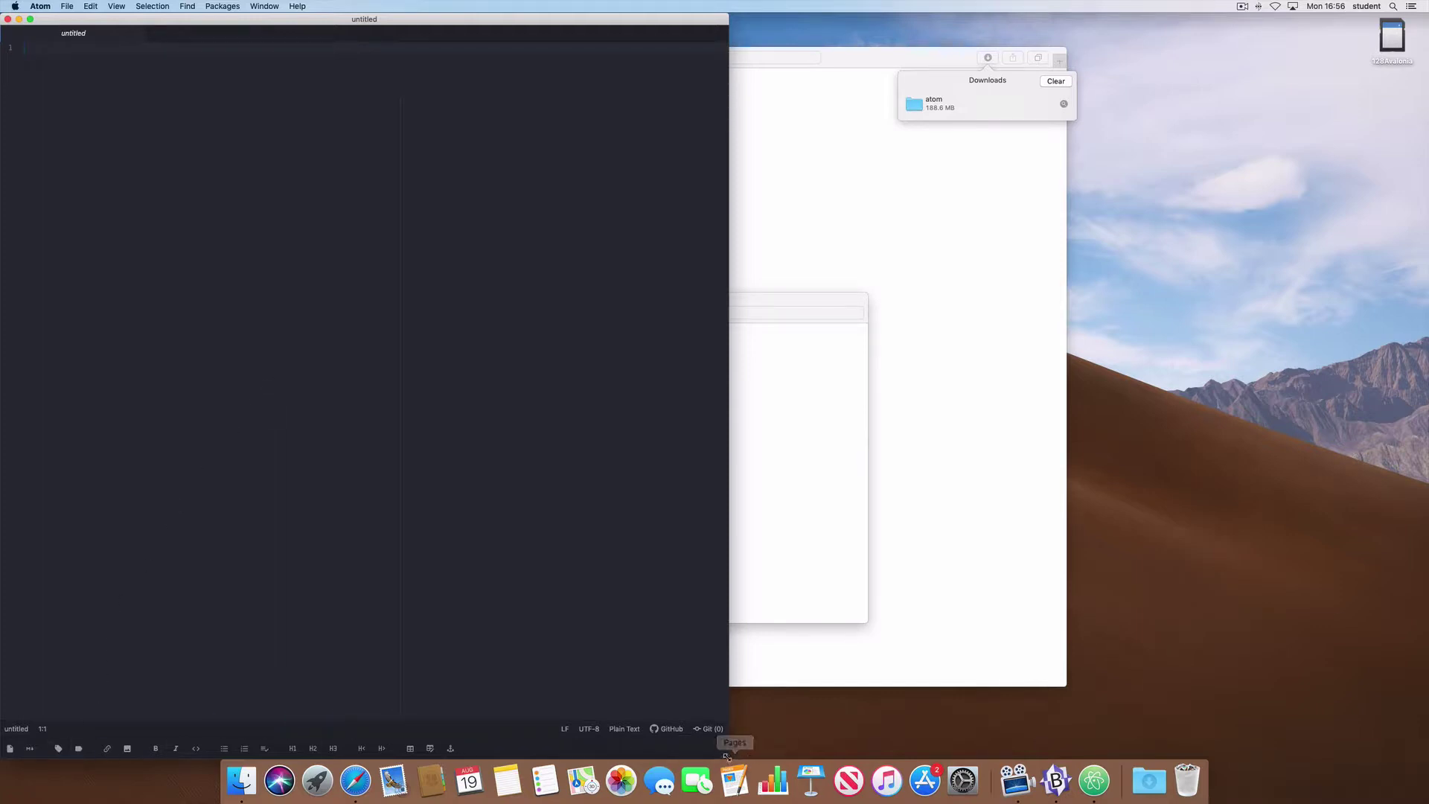
pyautogui.moveTo(726, 757); pyautogui.dragTo(746, 622)
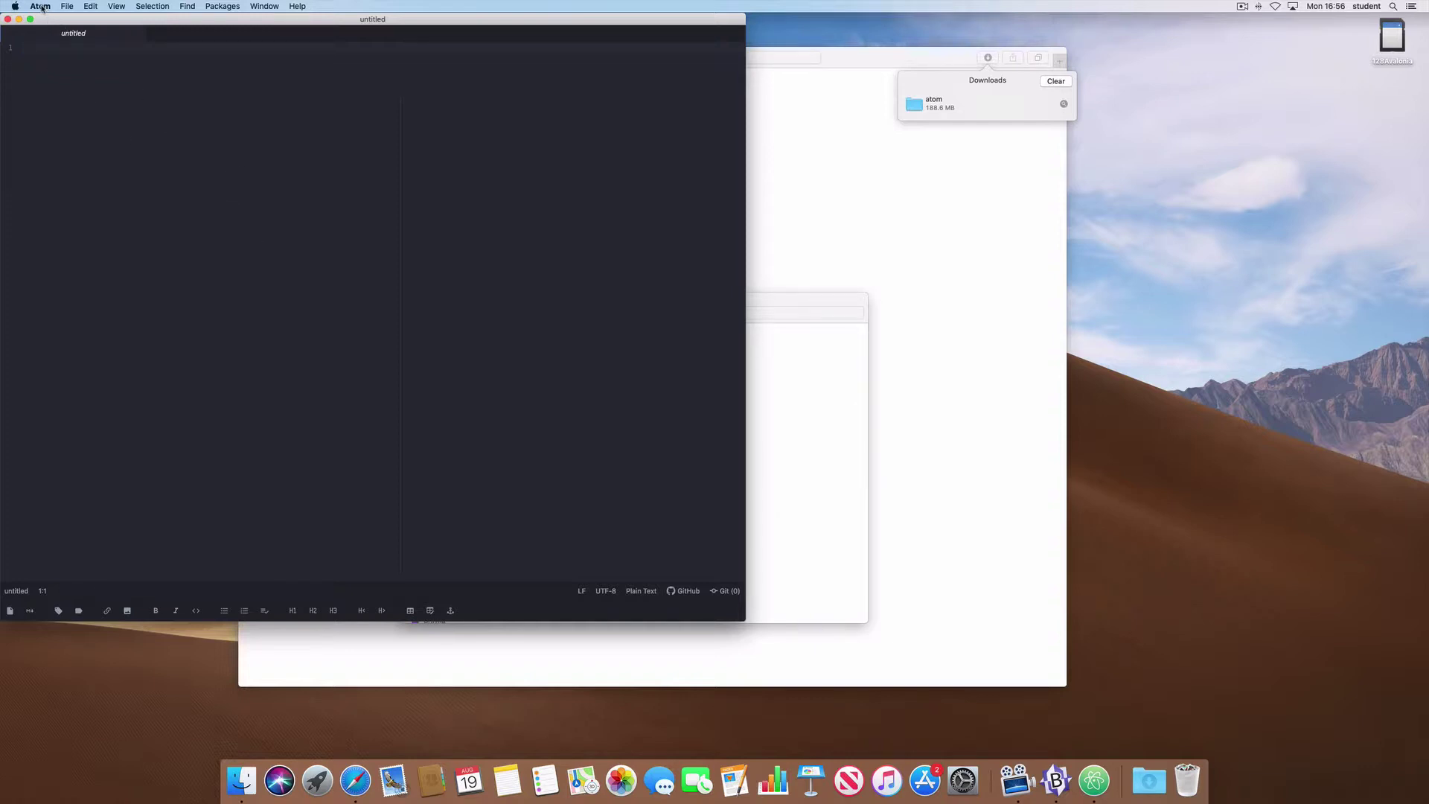
pyautogui.click(41, 7)
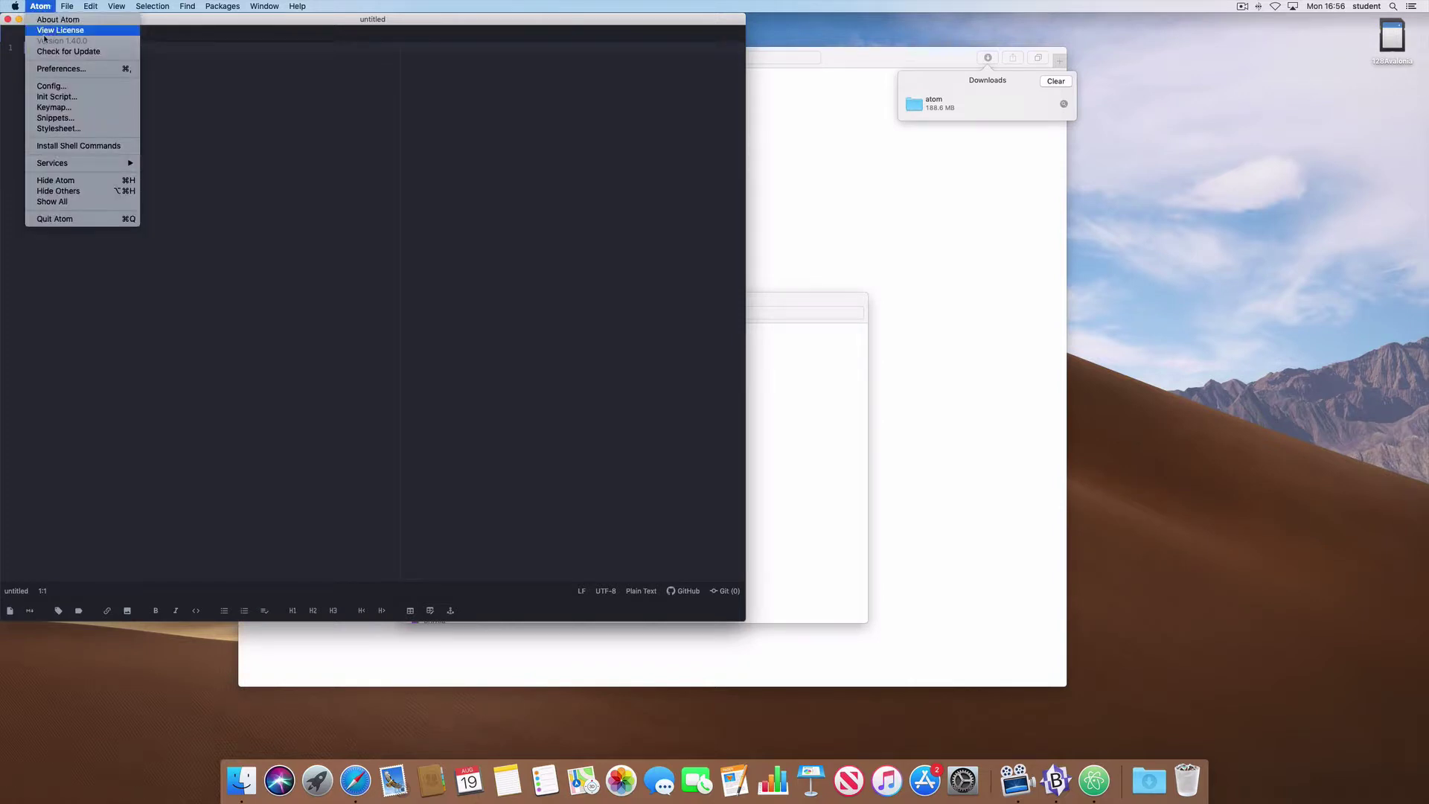
pyautogui.click(52, 183)
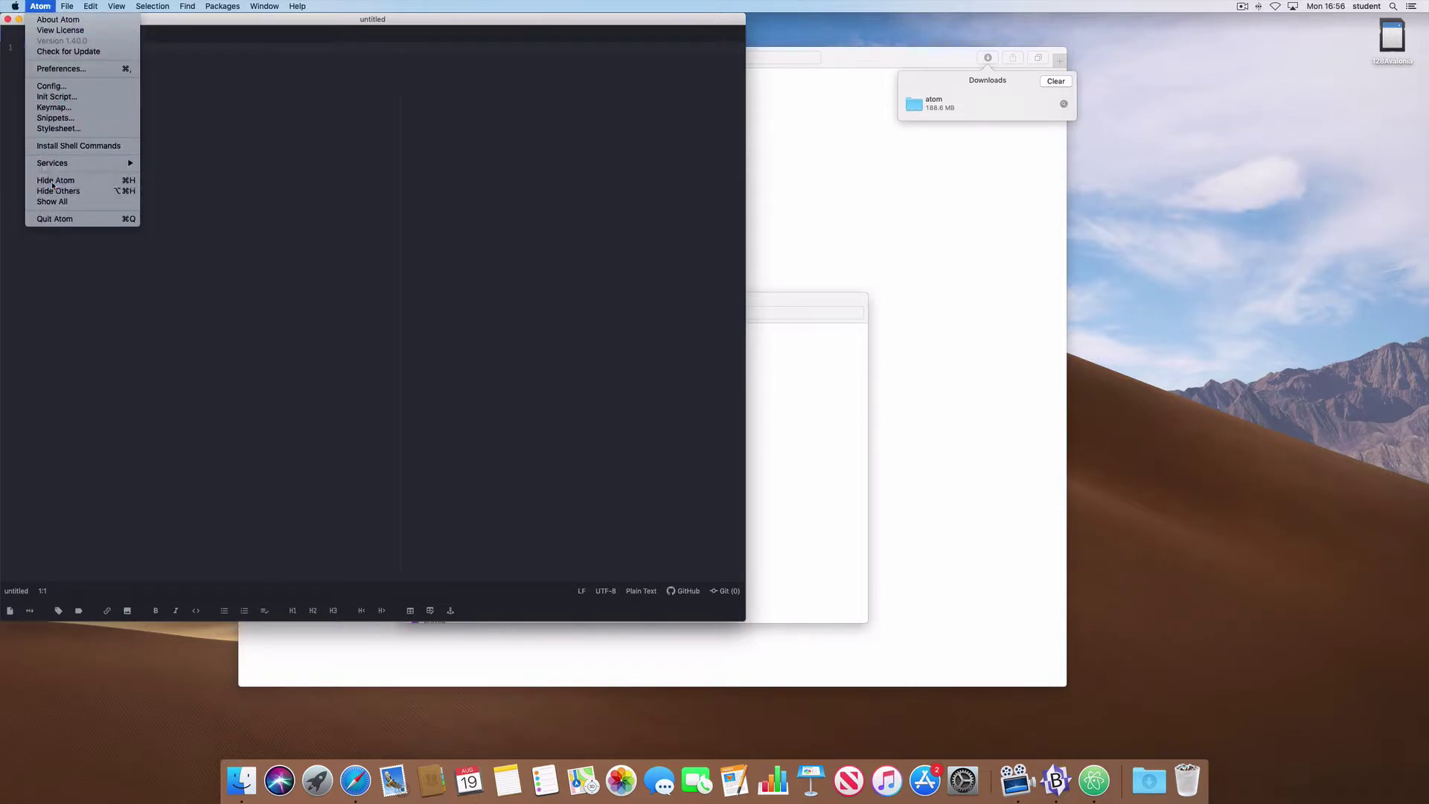
pyautogui.click(396, 228)
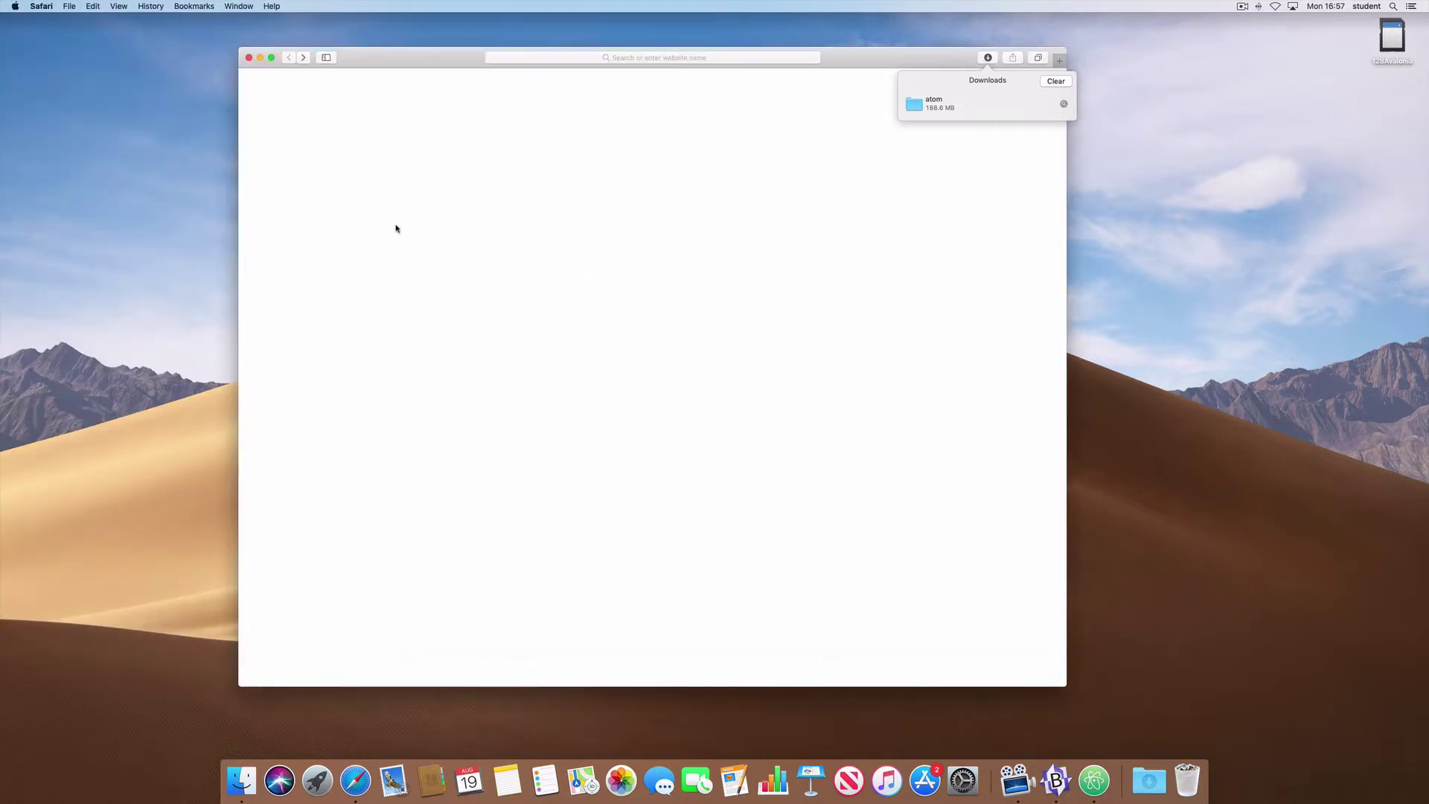
# - Nudge the Safari window up-left and click into GitHub's Username field
pyautogui.moveTo(387, 57); pyautogui.dragTo(360, 50)
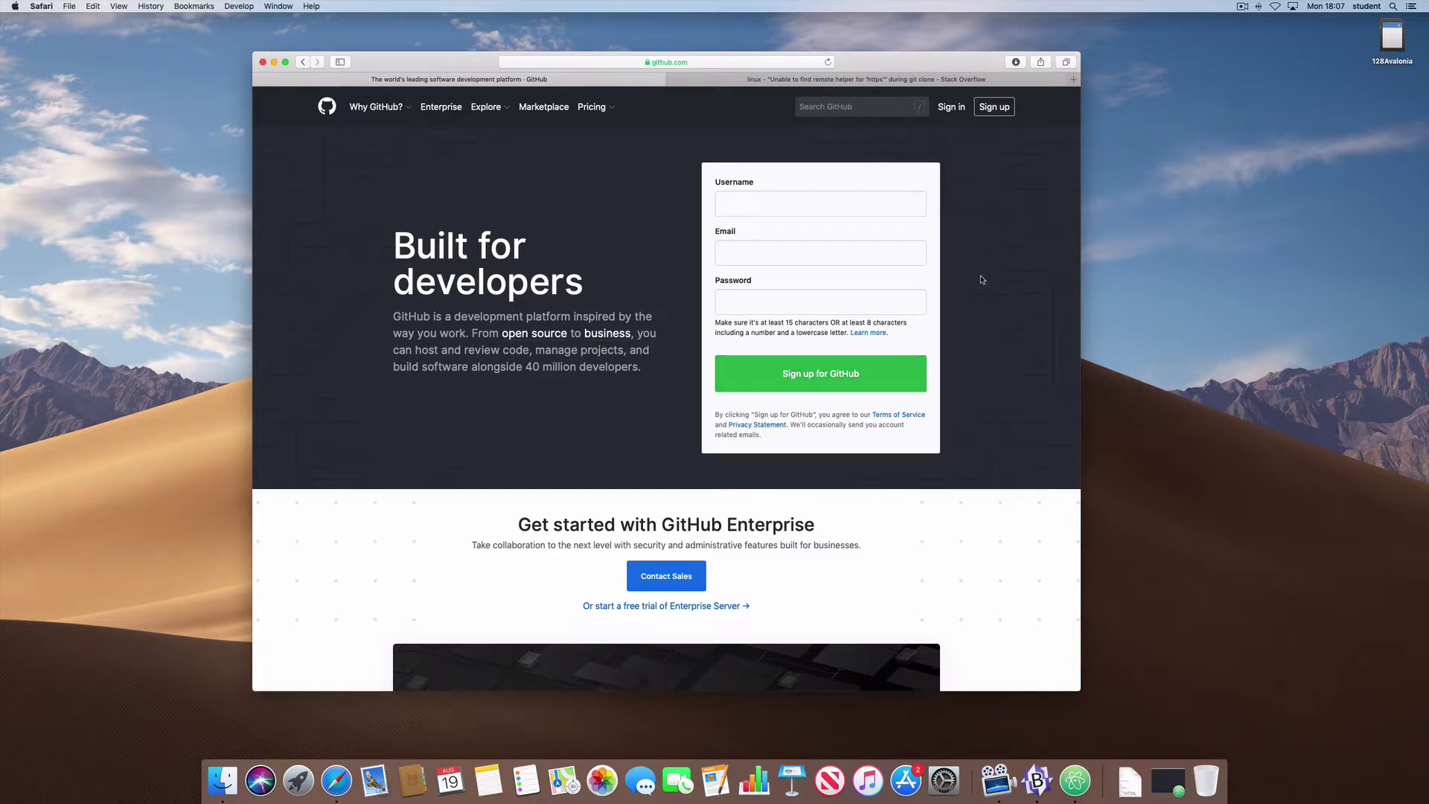
pyautogui.click(719, 199)
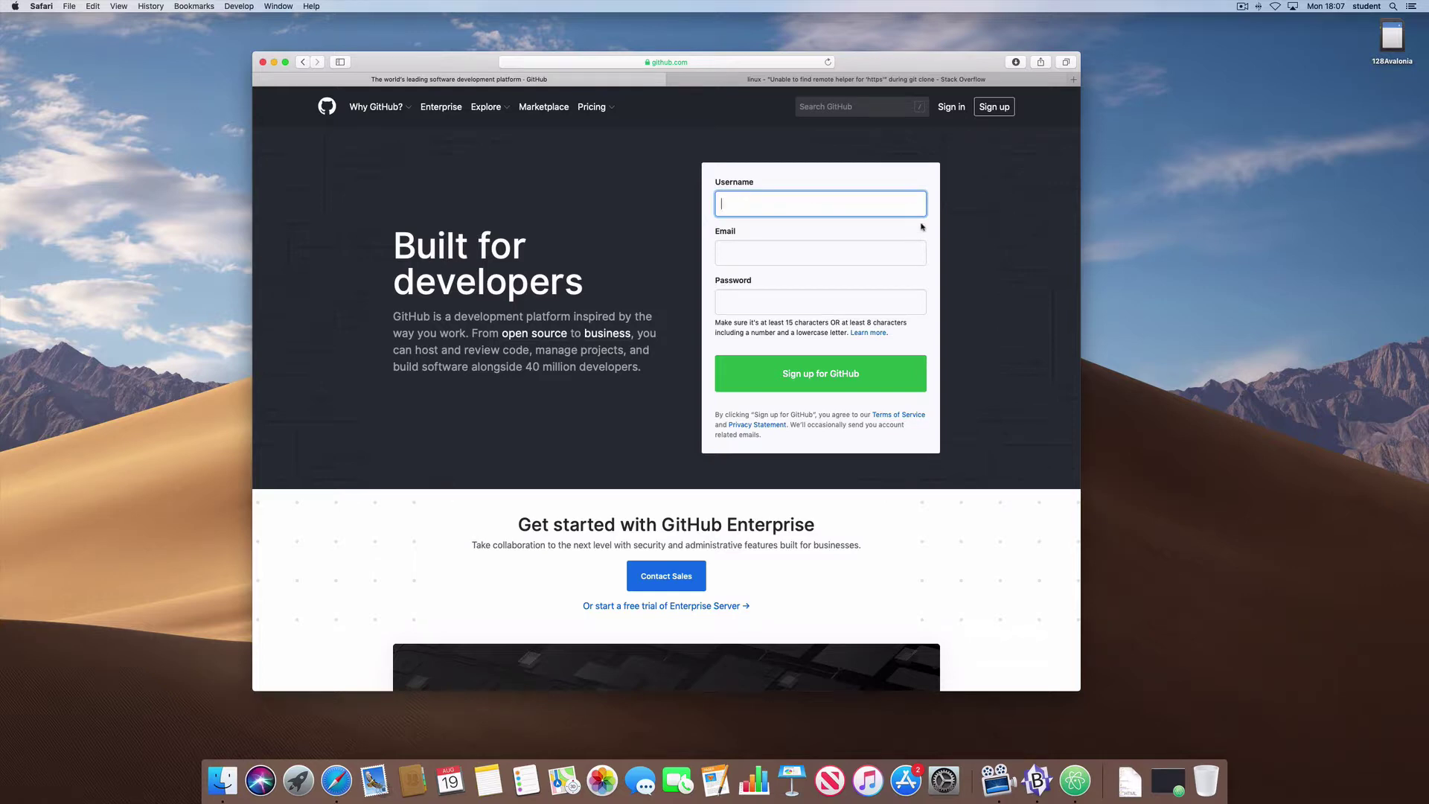
# - Sign in to GitHub with the account username and password, declining Safari's password save
pyautogui.click(950, 107)
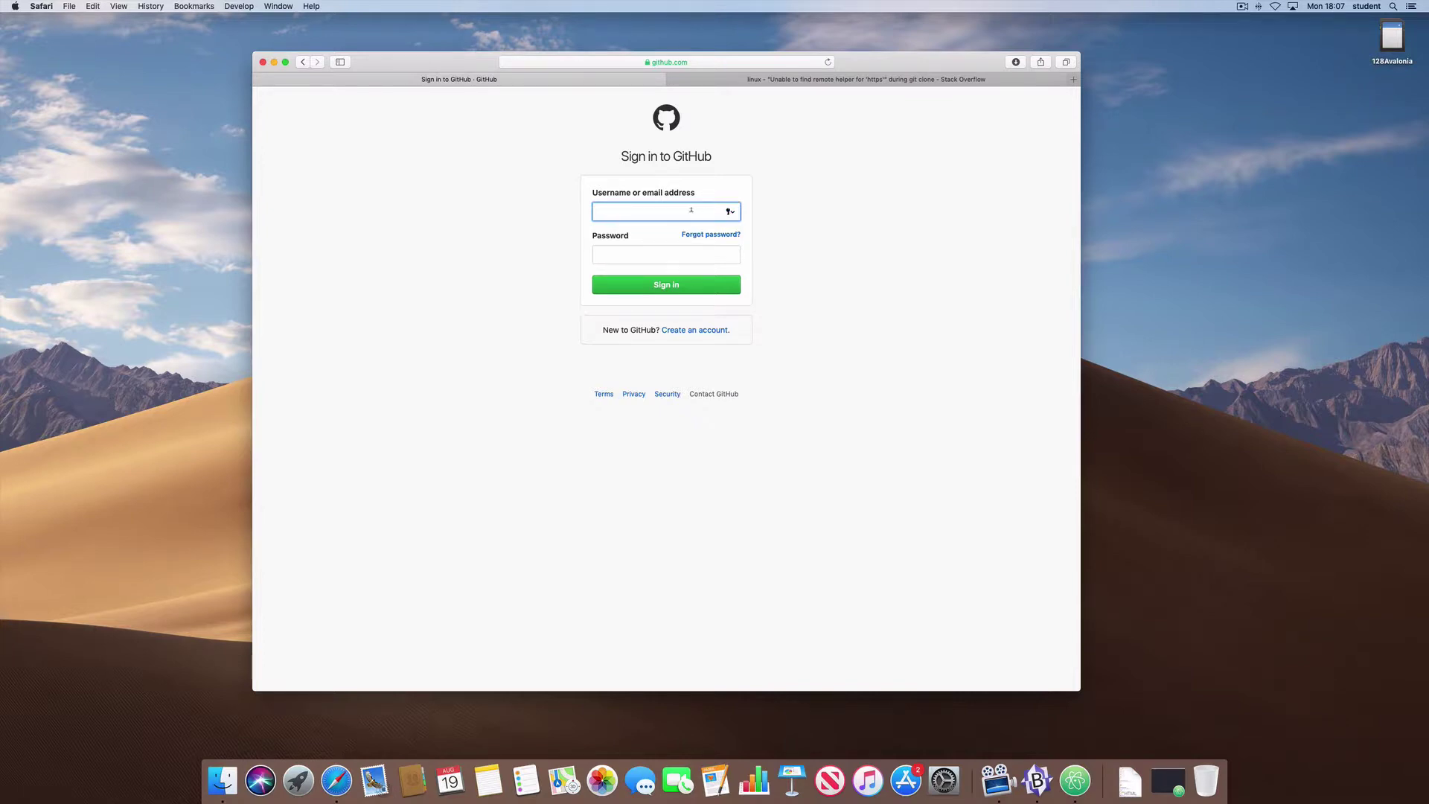
pyautogui.click(625, 254)
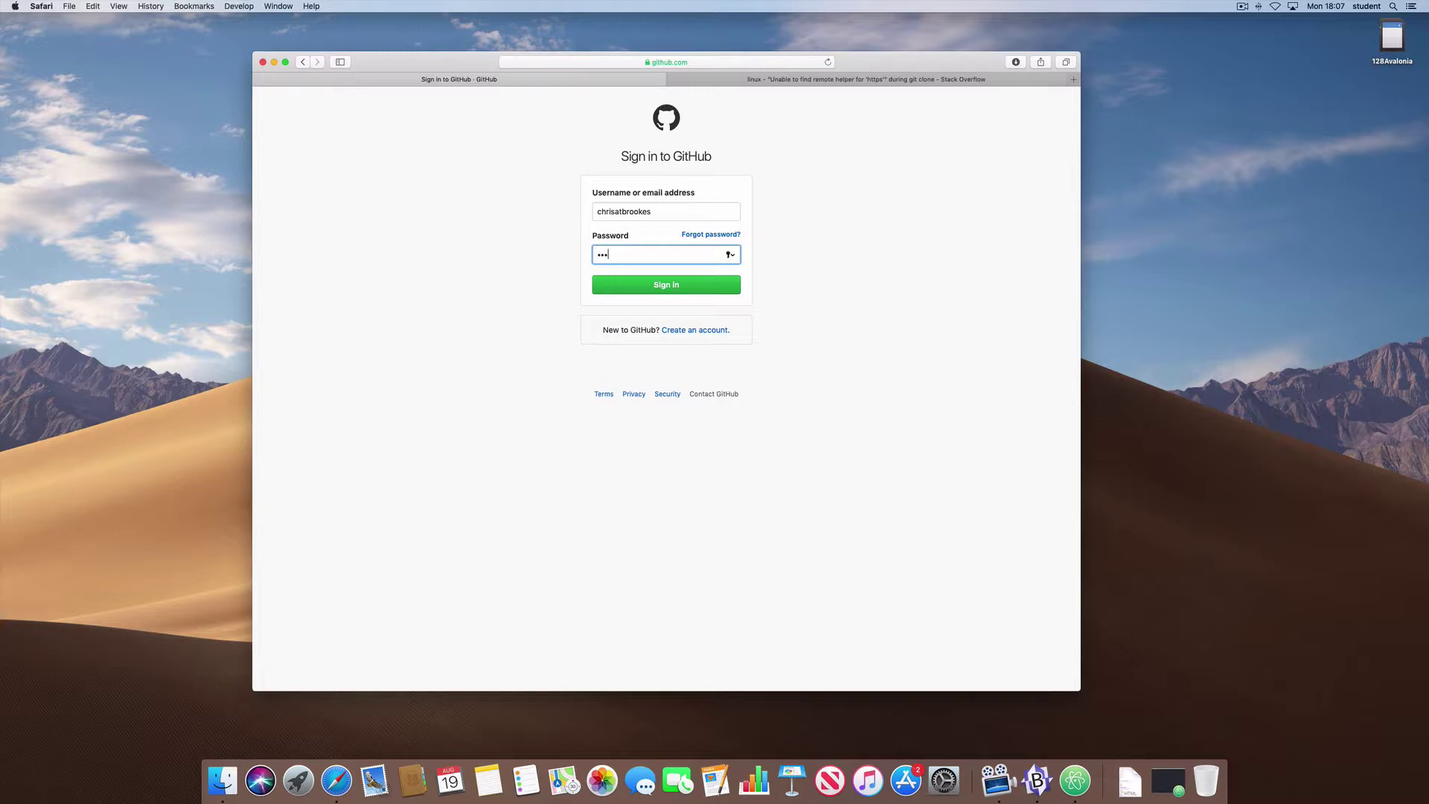
pyautogui.write('•••••••••')
pyautogui.click(672, 285)
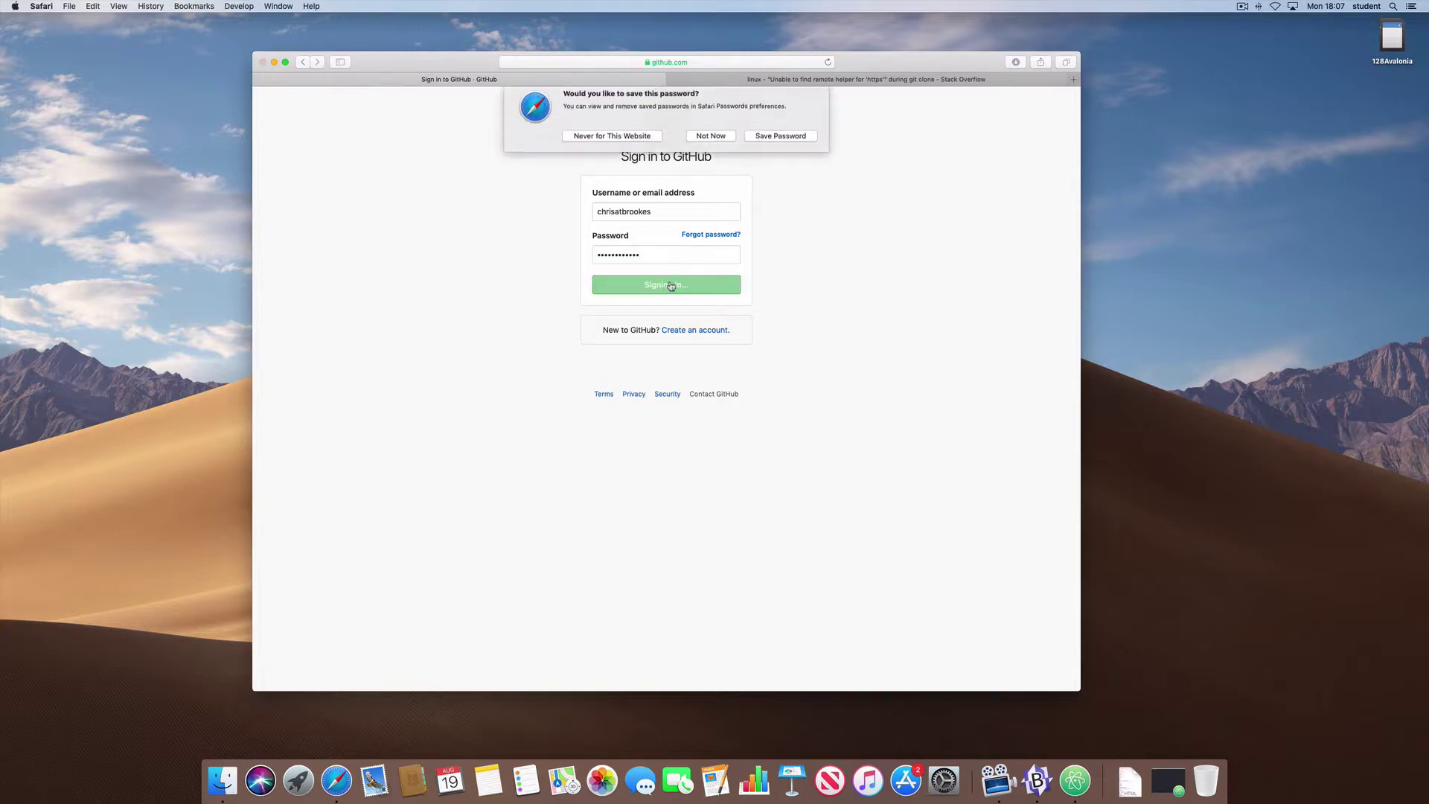
pyautogui.click(711, 142)
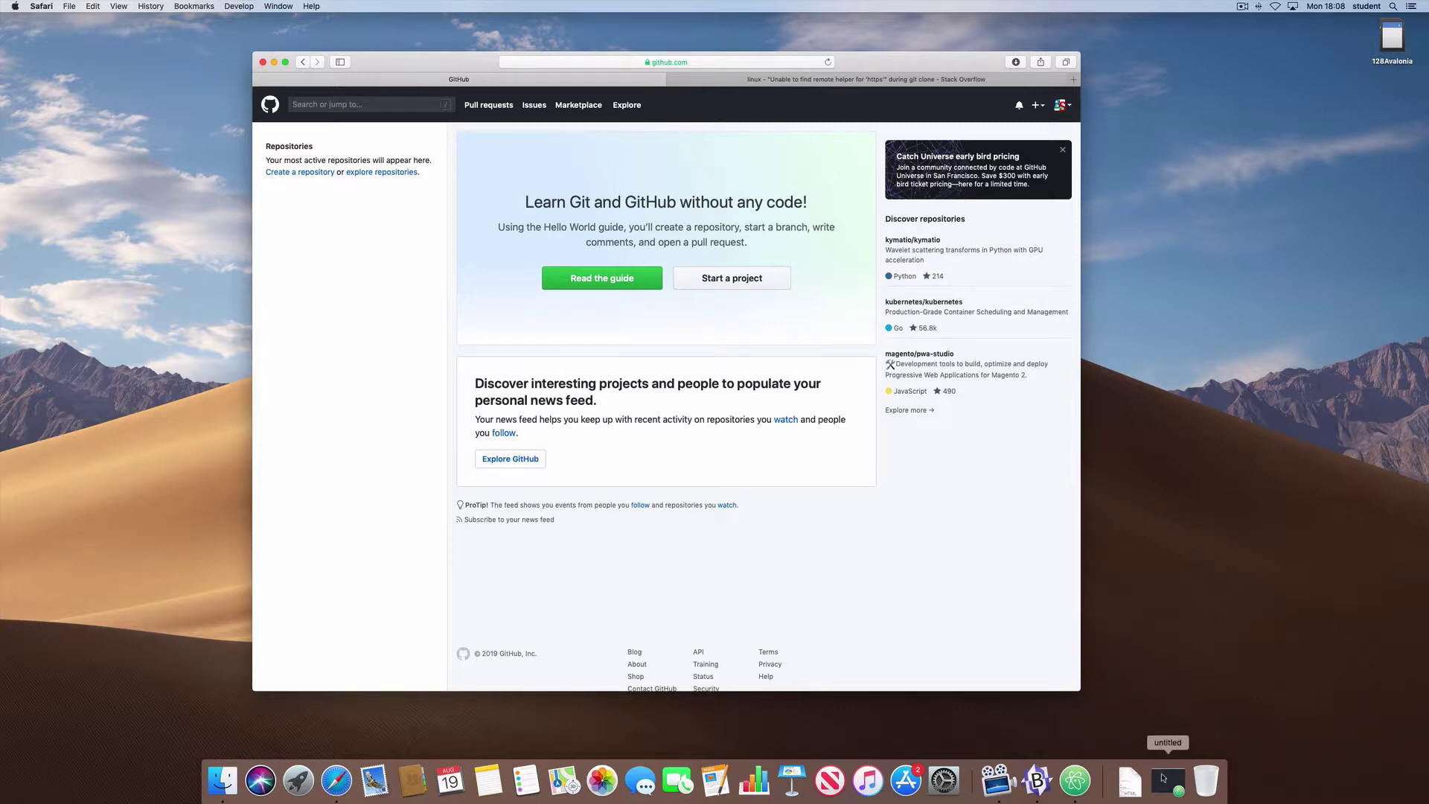
# - Select the student_site repository URL in the BBEdit notes, then return to Safari's address bar
pyautogui.click(1168, 781)
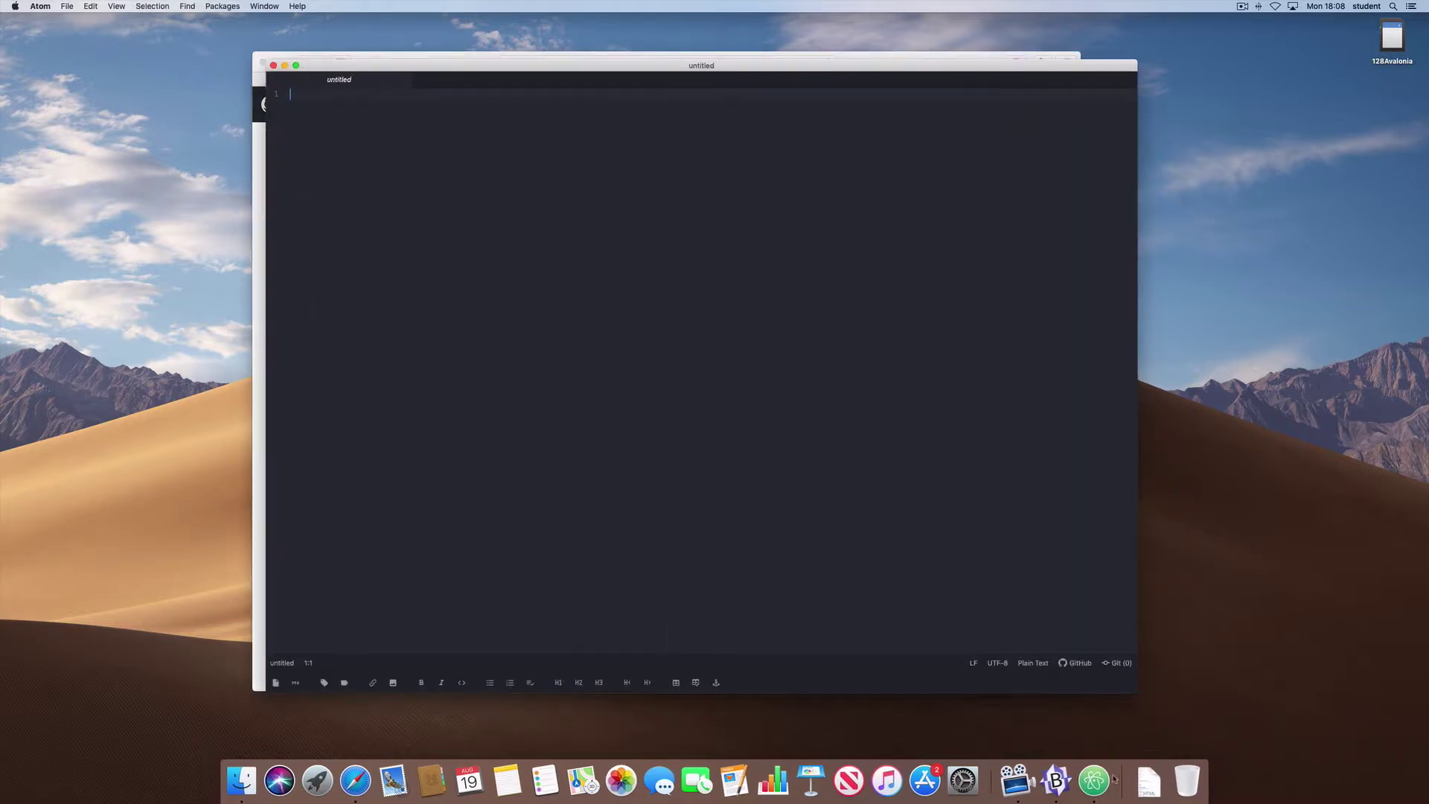
pyautogui.click(1056, 780)
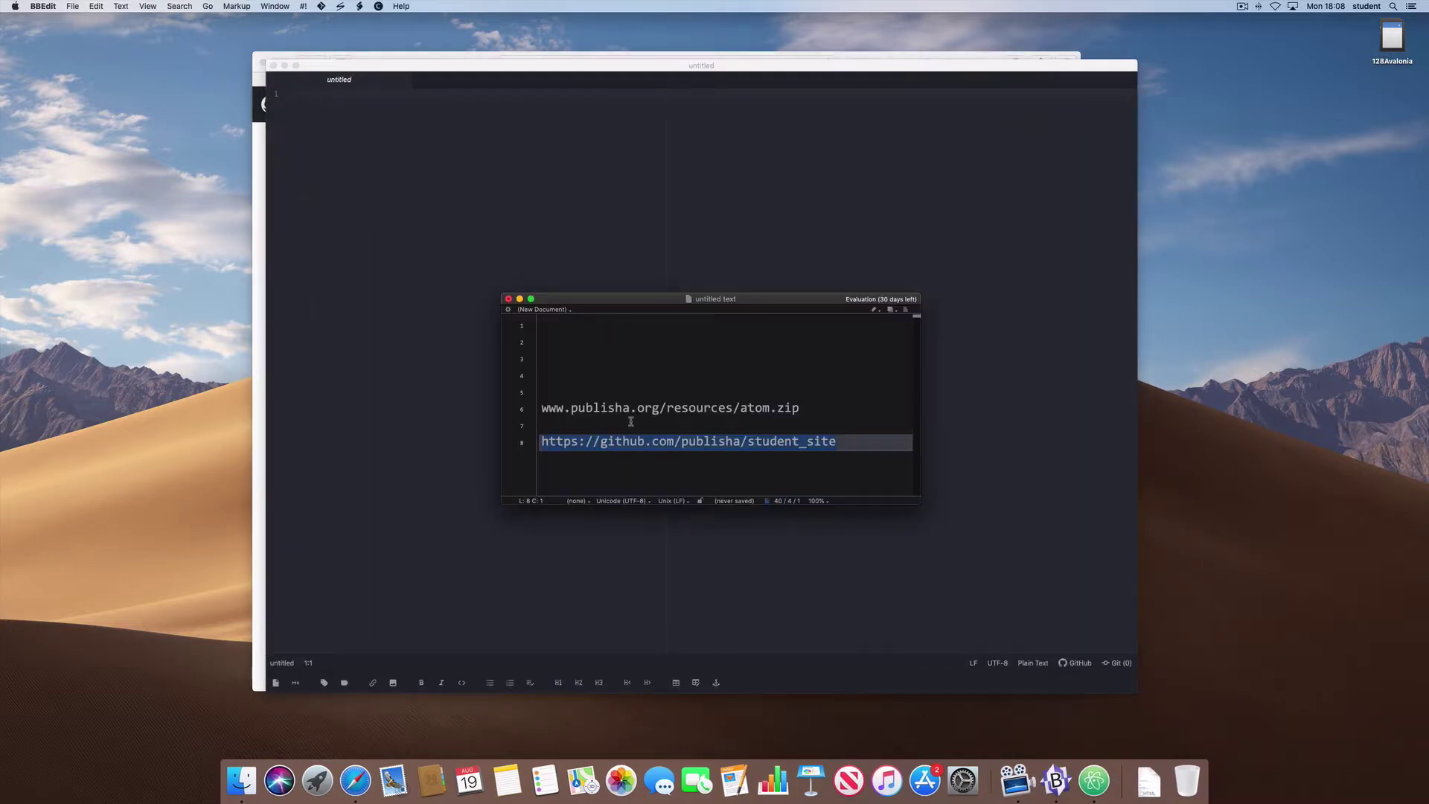
pyautogui.moveTo(834, 444); pyautogui.dragTo(537, 442)
pyautogui.click(260, 164)
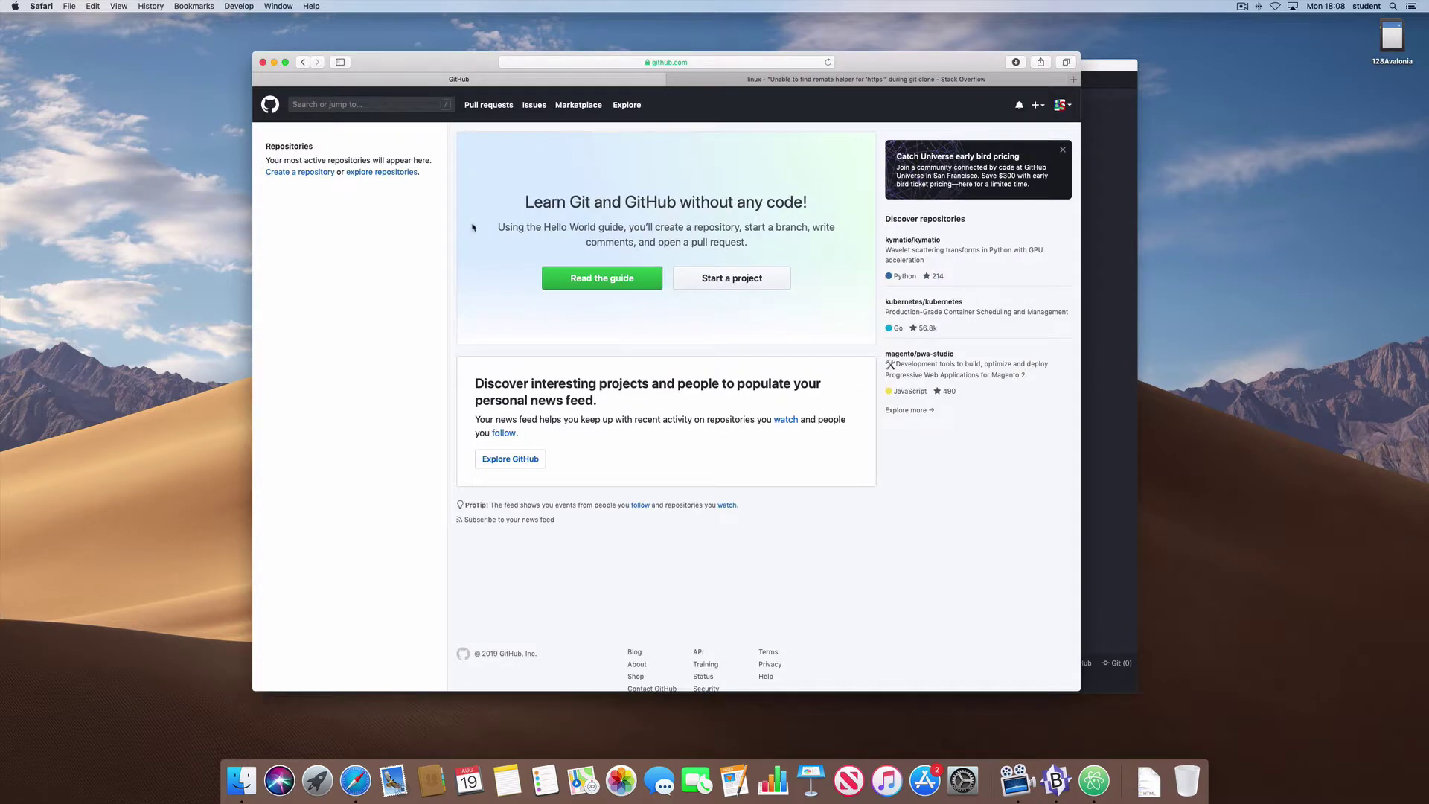
pyautogui.click(543, 59)
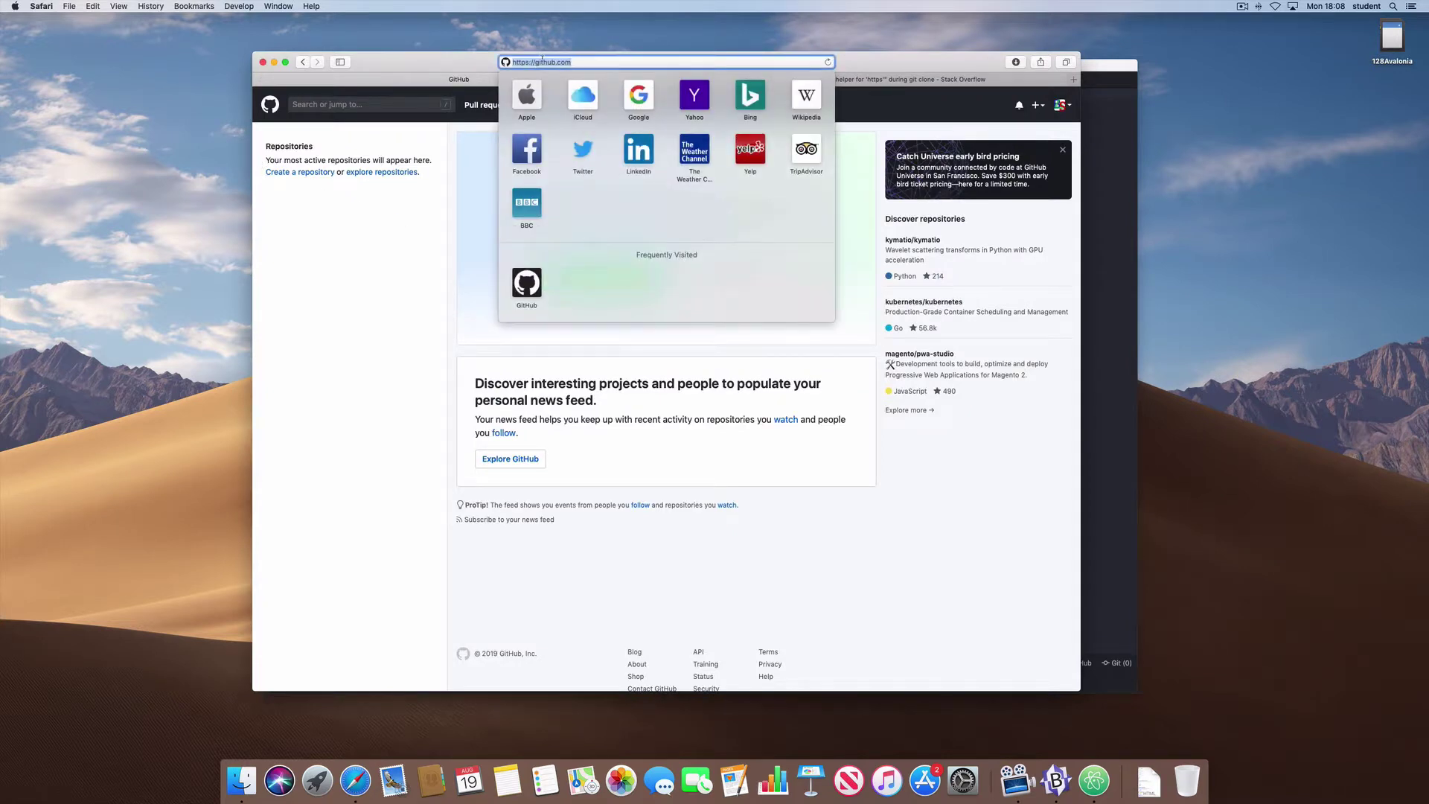